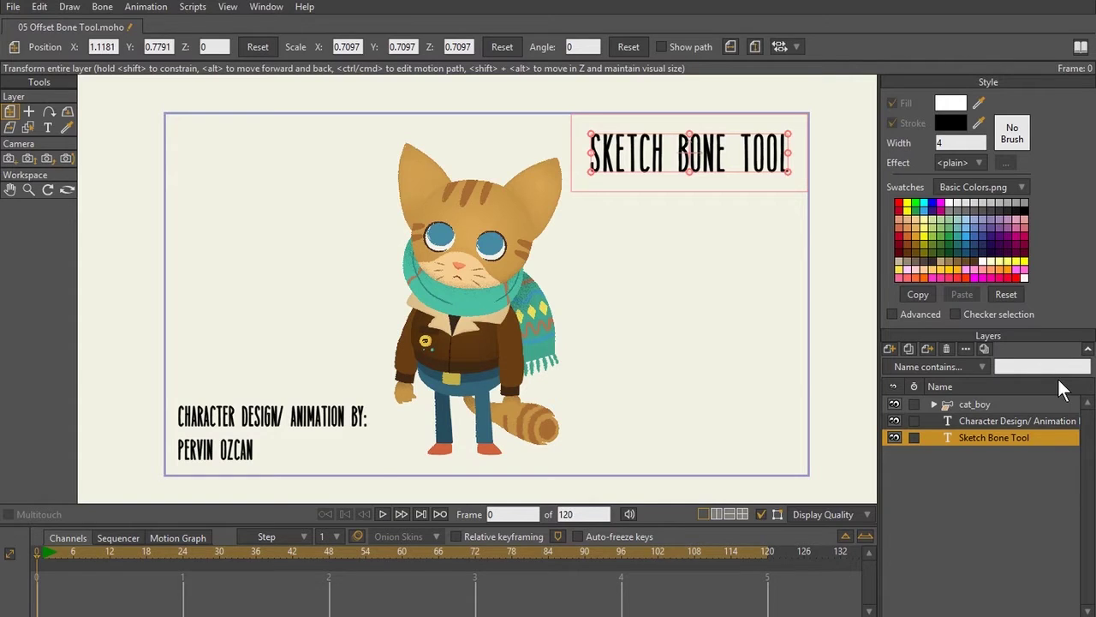
Add a new bone layer above cat_boy and name it Sketch
{"action": "left_click", "coordinate": [1015, 420]}
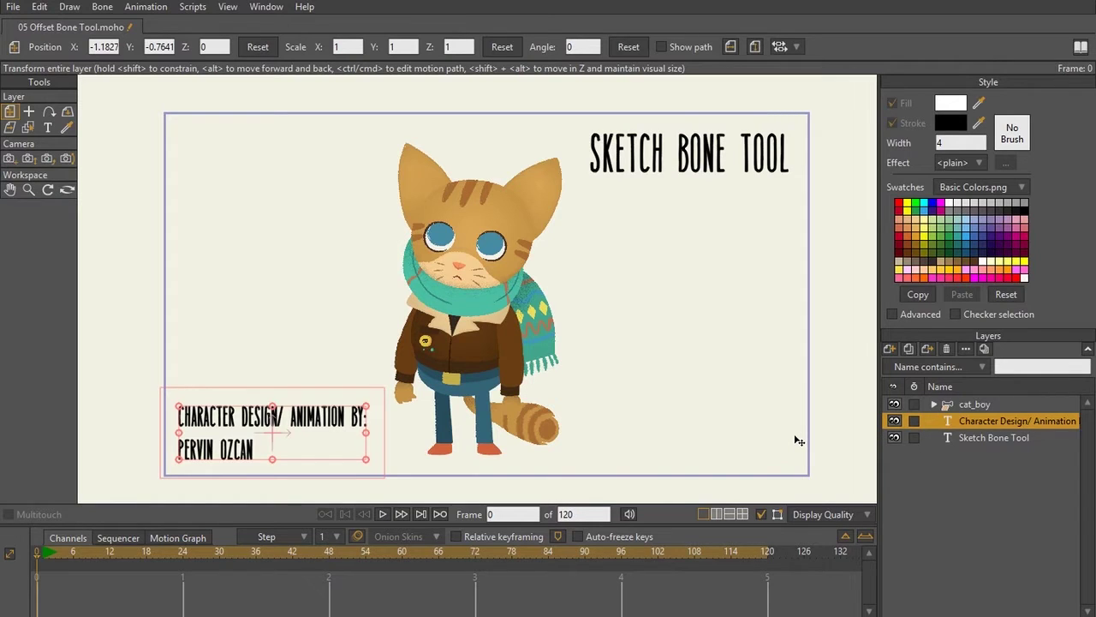
{"action": "left_click", "coordinate": [991, 404]}
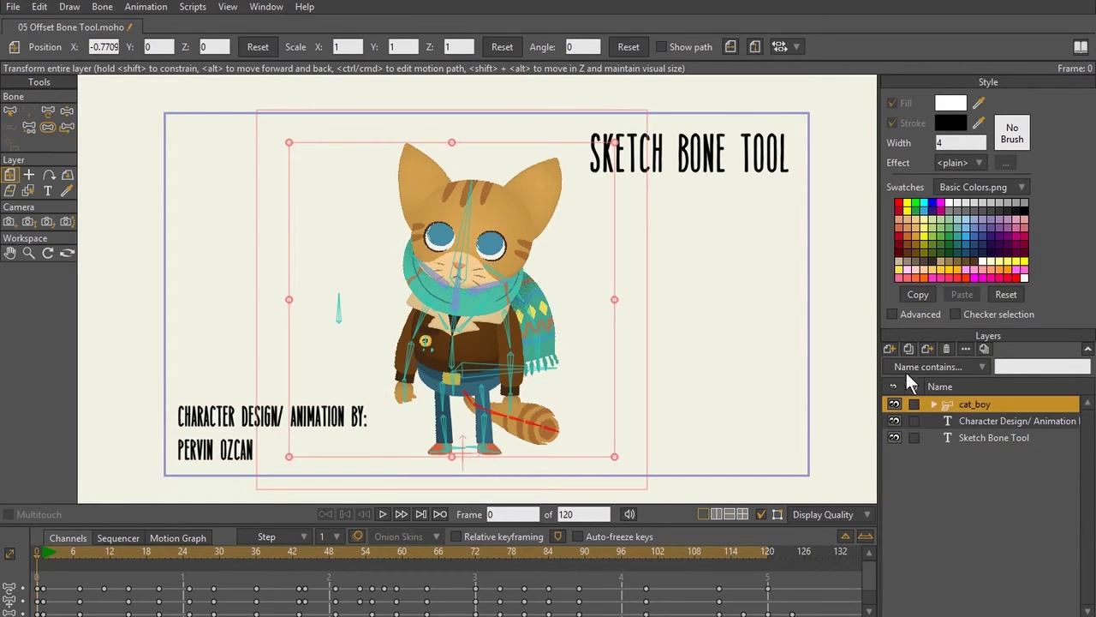
{"action": "left_click", "coordinate": [894, 348]}
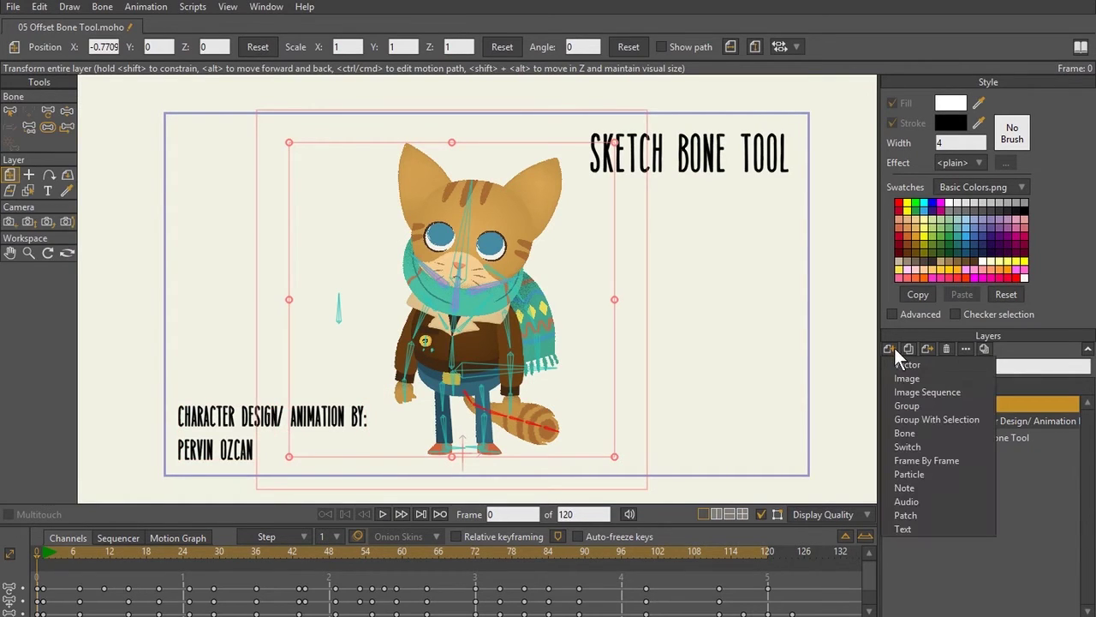
{"action": "left_click", "coordinate": [921, 431]}
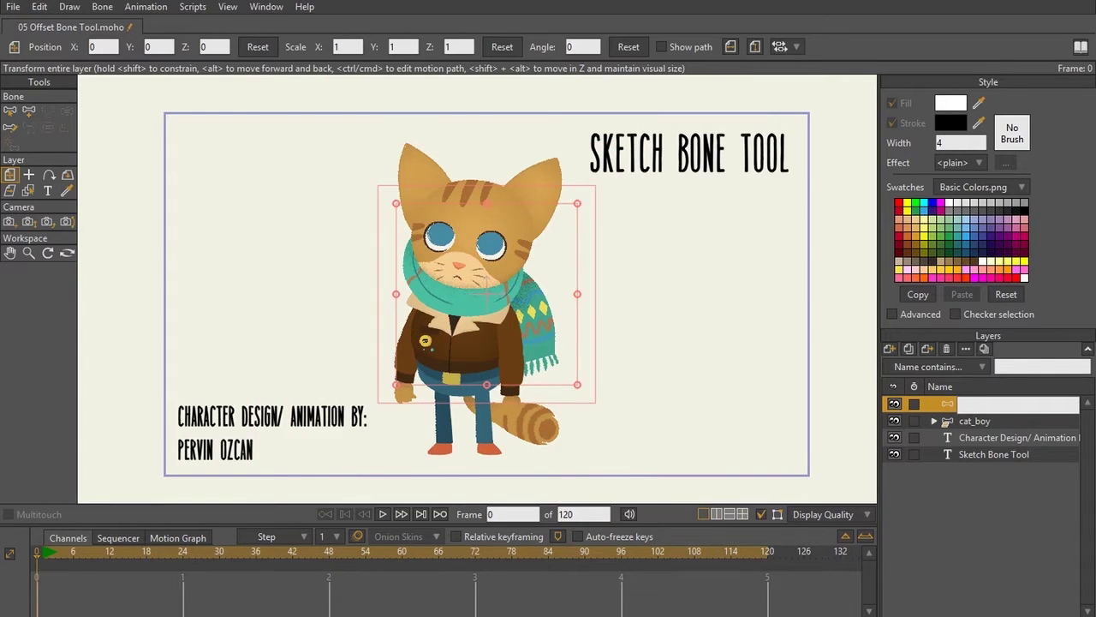
{"action": "key", "text": "Return"}
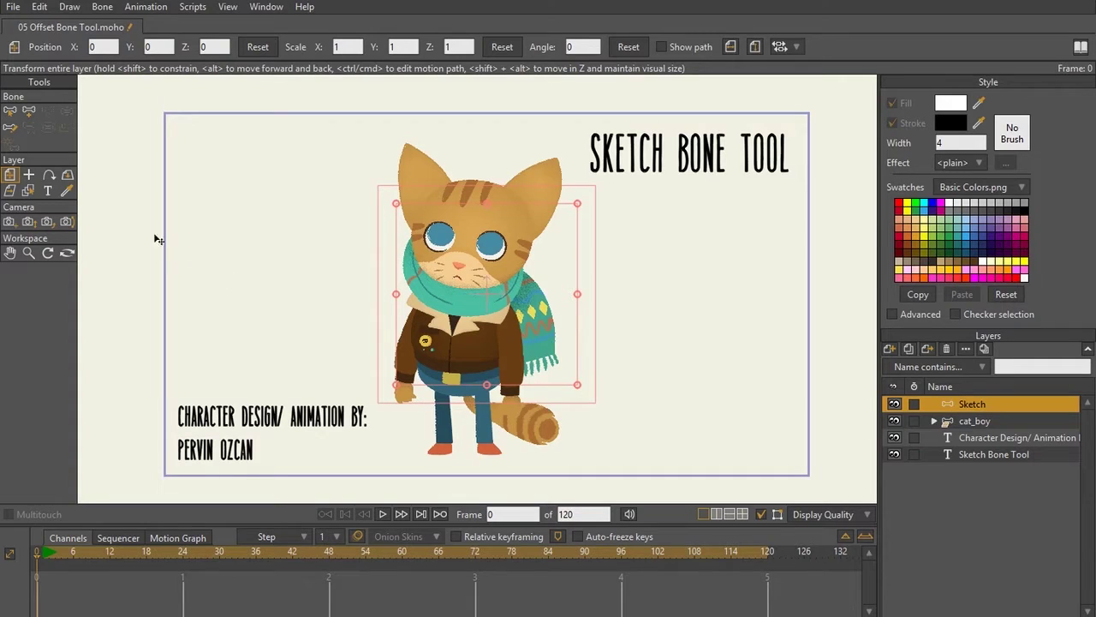
Sketch an S-shaped chain of bones freehand in the empty area beside the cat, ending in an upward hook
{"action": "left_click", "coordinate": [9, 128]}
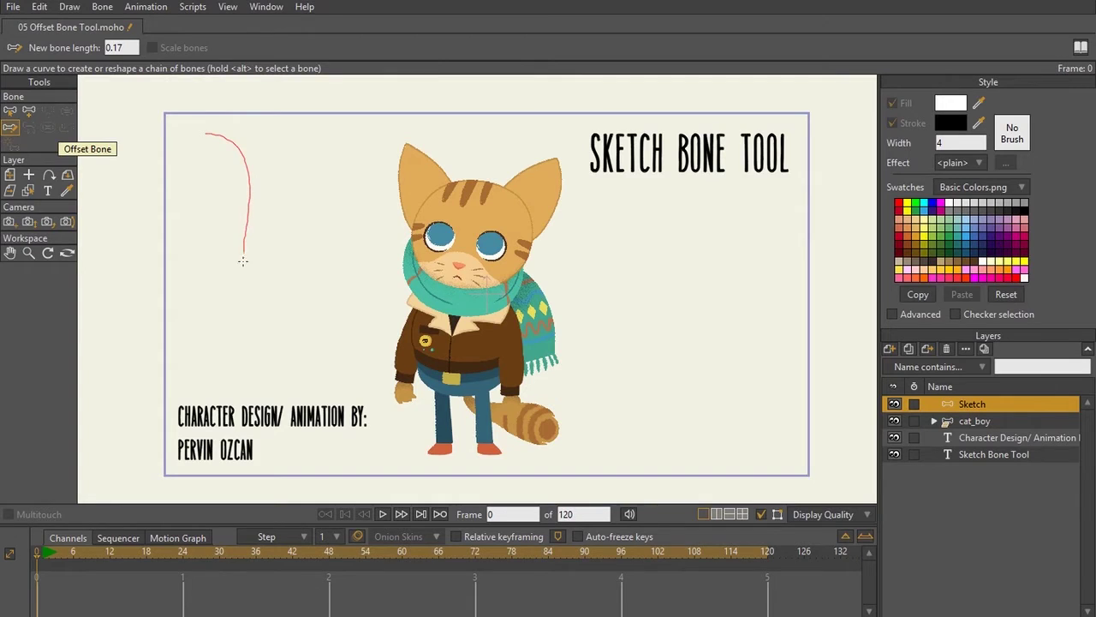
{"action": "left_click_drag", "start_coordinate": [271, 313], "coordinate": [316, 312]}
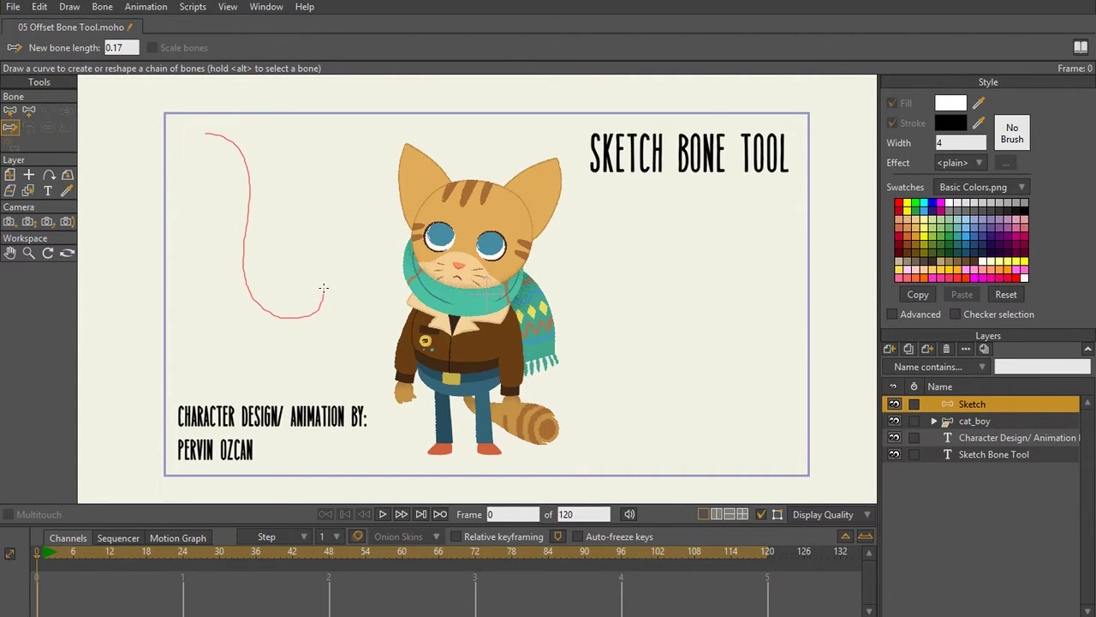
{"action": "left_click_drag", "start_coordinate": [323, 288], "coordinate": [324, 288]}
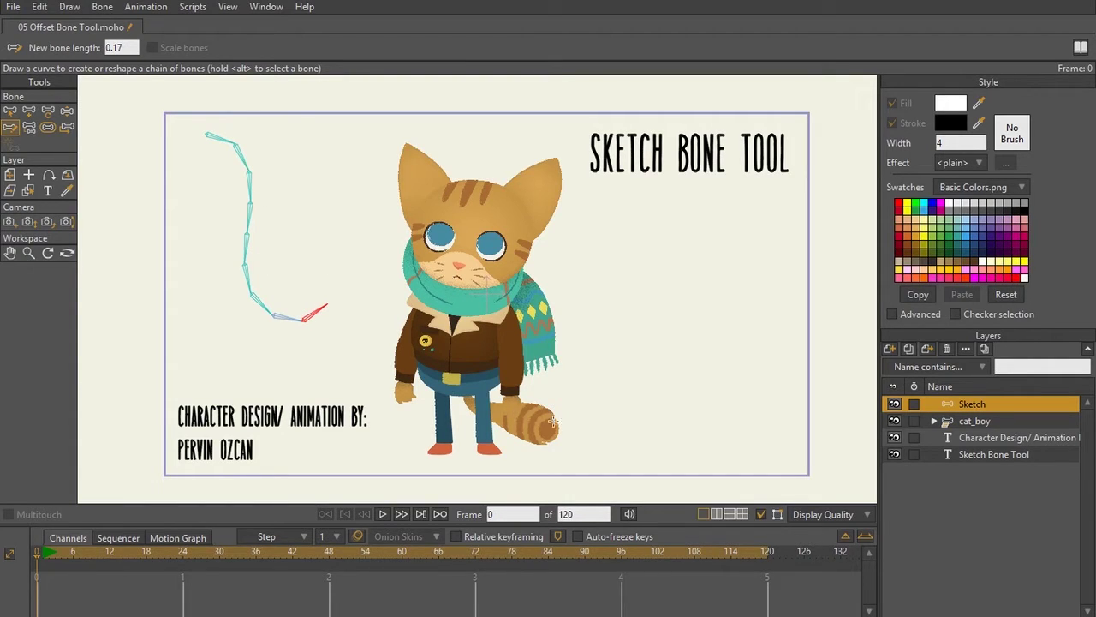
Select the cat_boy layer and examine the bone chain in the cat's tail up close
{"action": "left_click", "coordinate": [1007, 420]}
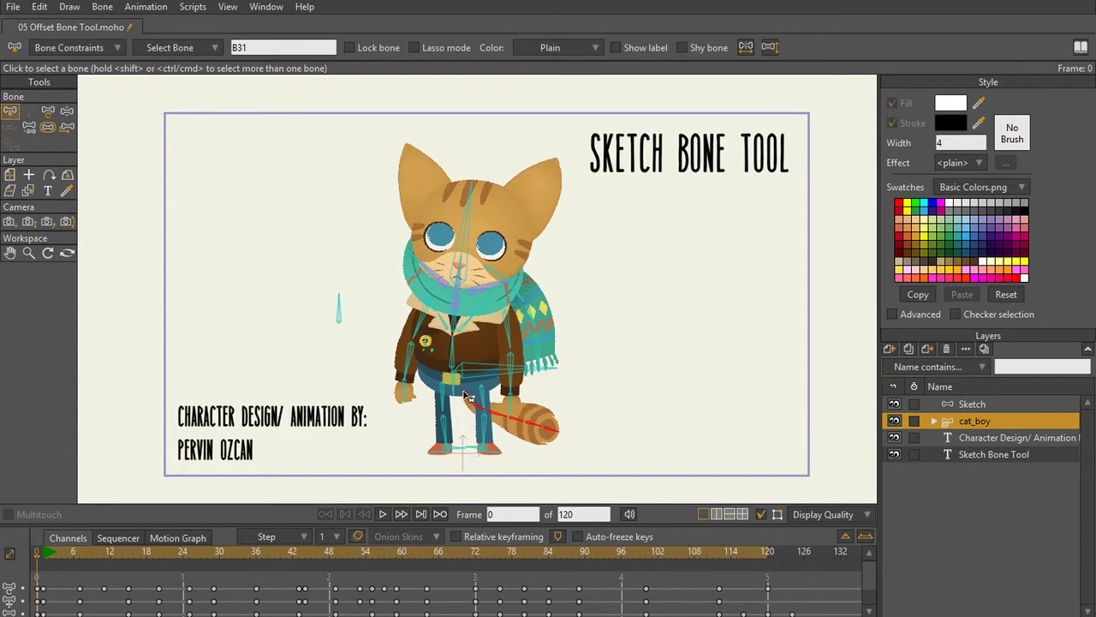
{"action": "scroll", "coordinate": [513, 271], "scroll_direction": "up", "scroll_amount": 5}
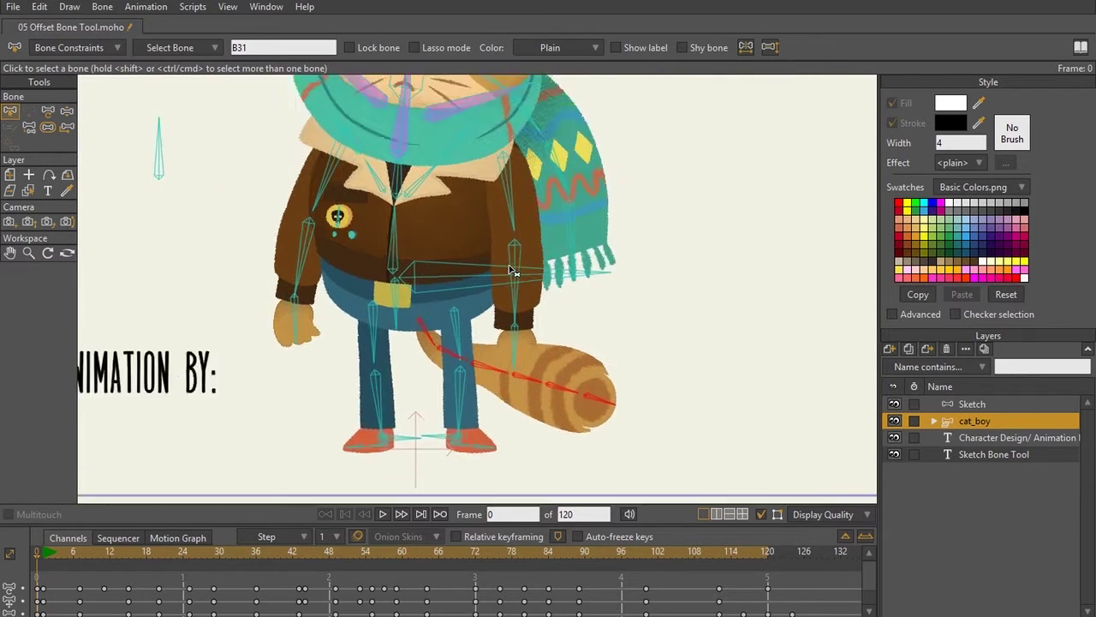
{"action": "scroll", "coordinate": [557, 335], "scroll_direction": "up", "scroll_amount": 5}
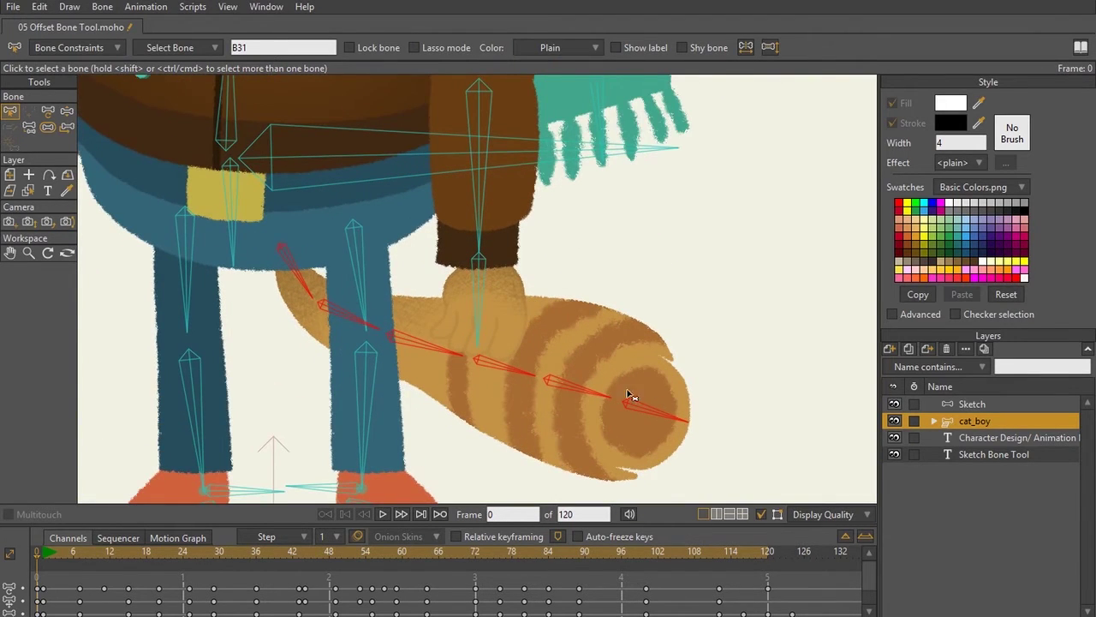
{"action": "scroll", "coordinate": [399, 233], "scroll_direction": "down", "scroll_amount": 7}
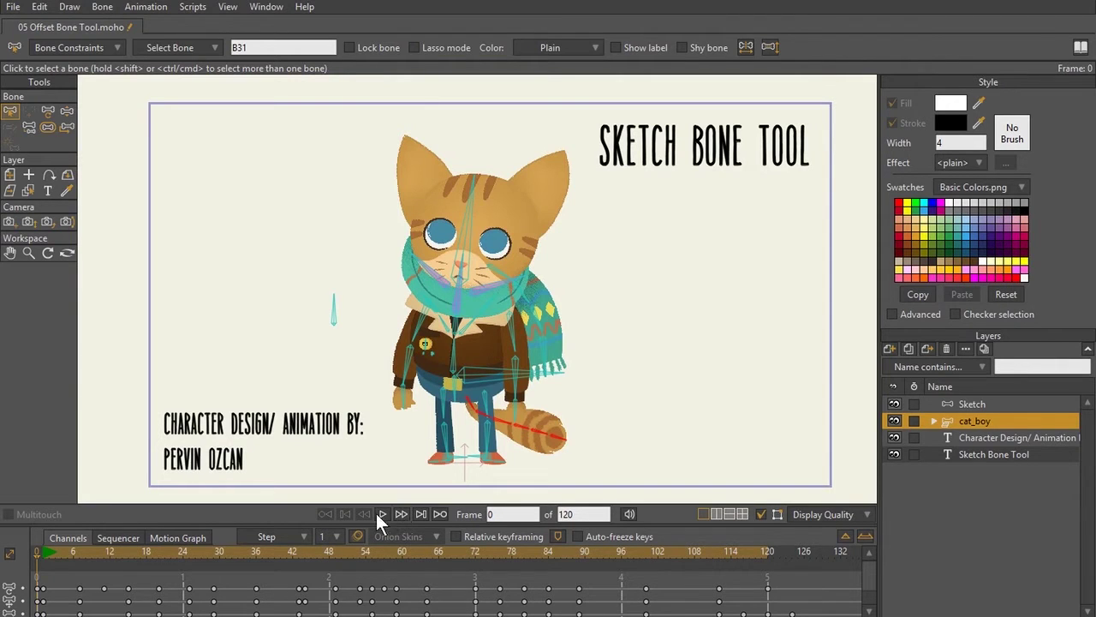
Play the cat's animation, stop it partway, and inspect the tail's bone chain in the paused pose
{"action": "left_click", "coordinate": [388, 512]}
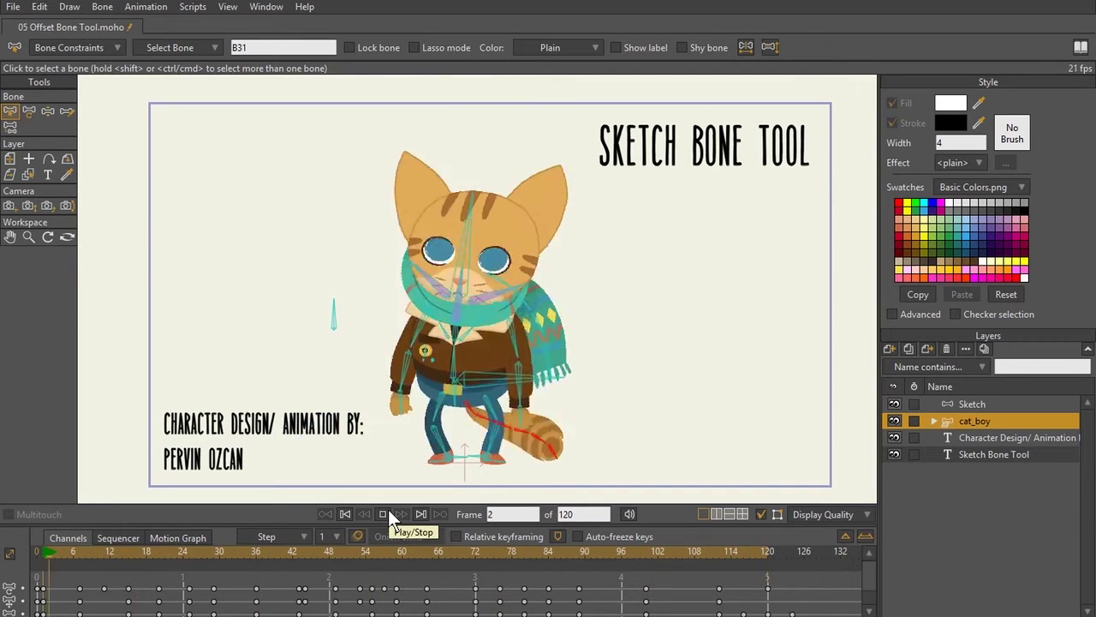
{"action": "left_click", "coordinate": [388, 509]}
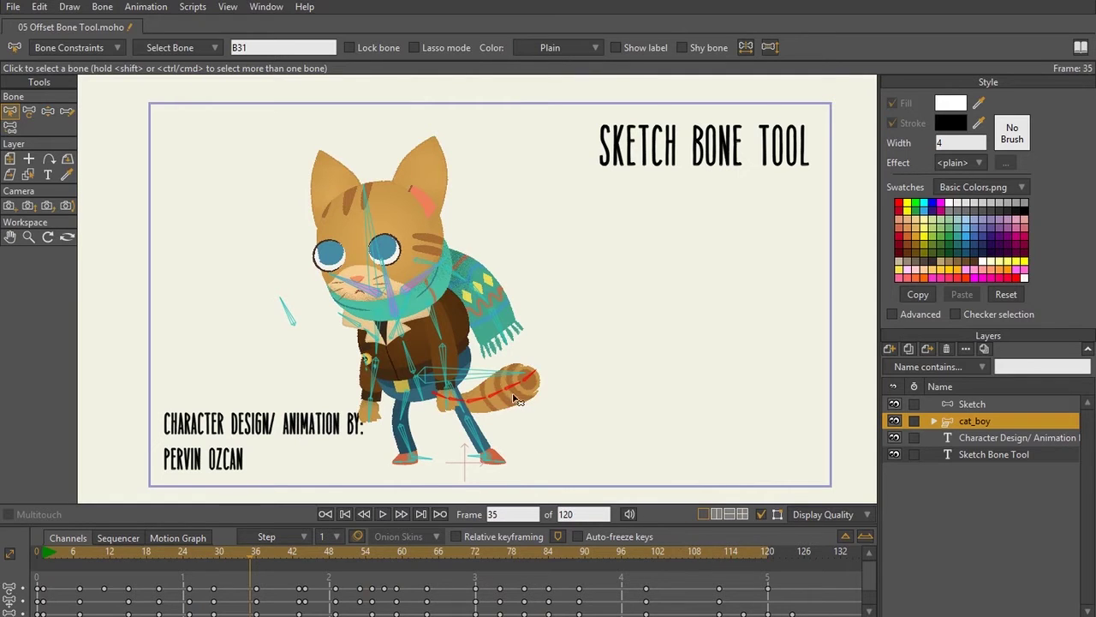
{"action": "scroll", "coordinate": [460, 409], "scroll_direction": "up", "scroll_amount": 5}
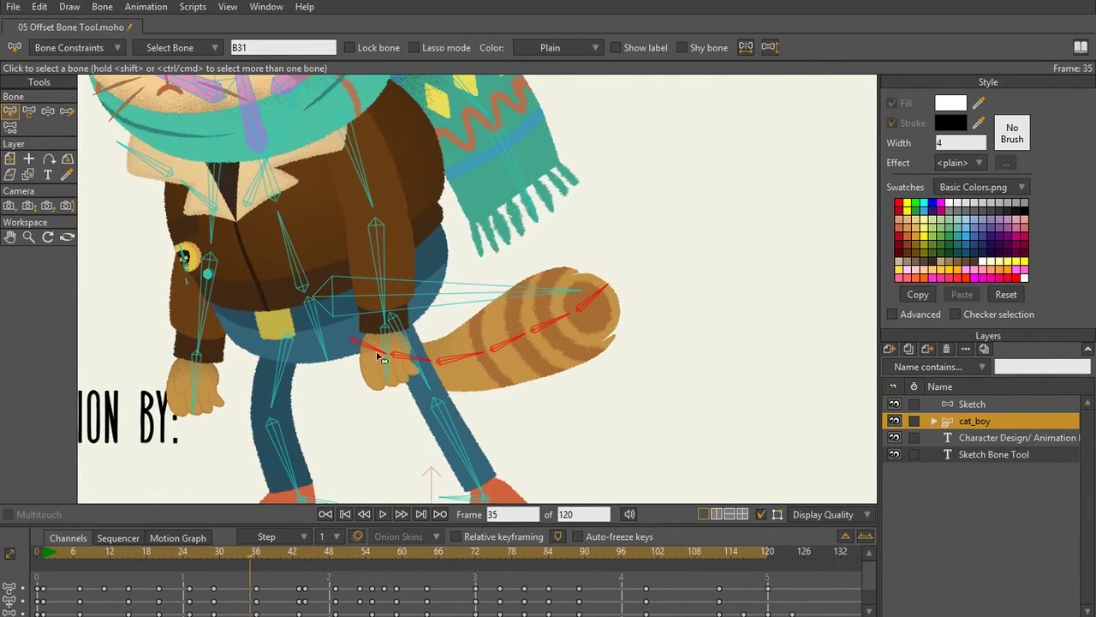
{"action": "scroll", "coordinate": [325, 347], "scroll_direction": "down", "scroll_amount": 2}
{"action": "scroll", "coordinate": [325, 347], "scroll_direction": "down", "scroll_amount": 2}
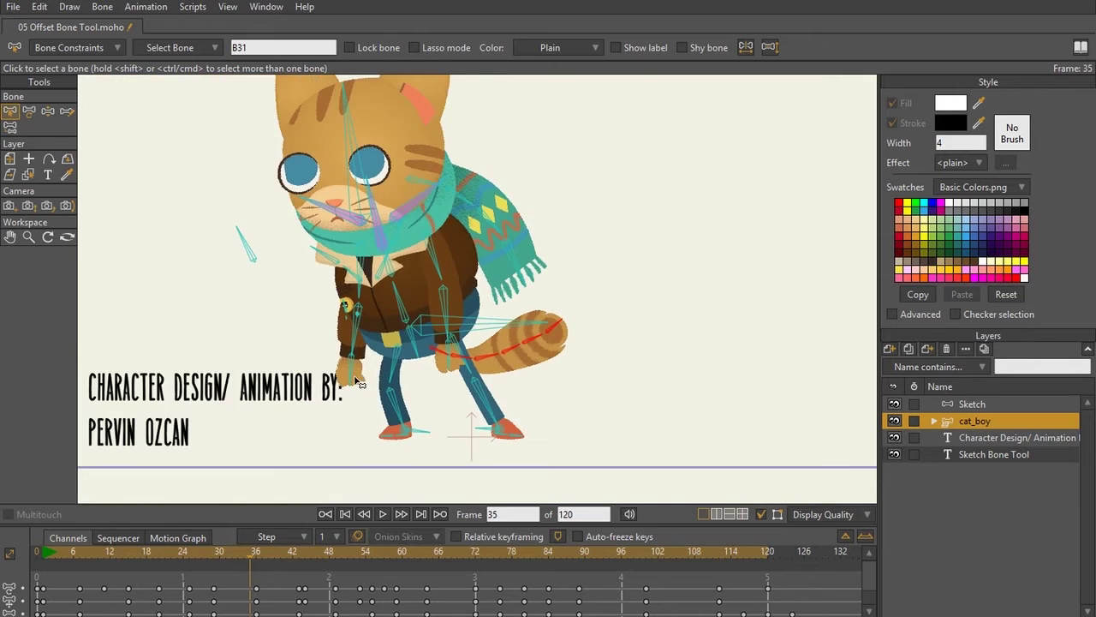
{"action": "scroll", "coordinate": [363, 366], "scroll_direction": "down", "scroll_amount": 1}
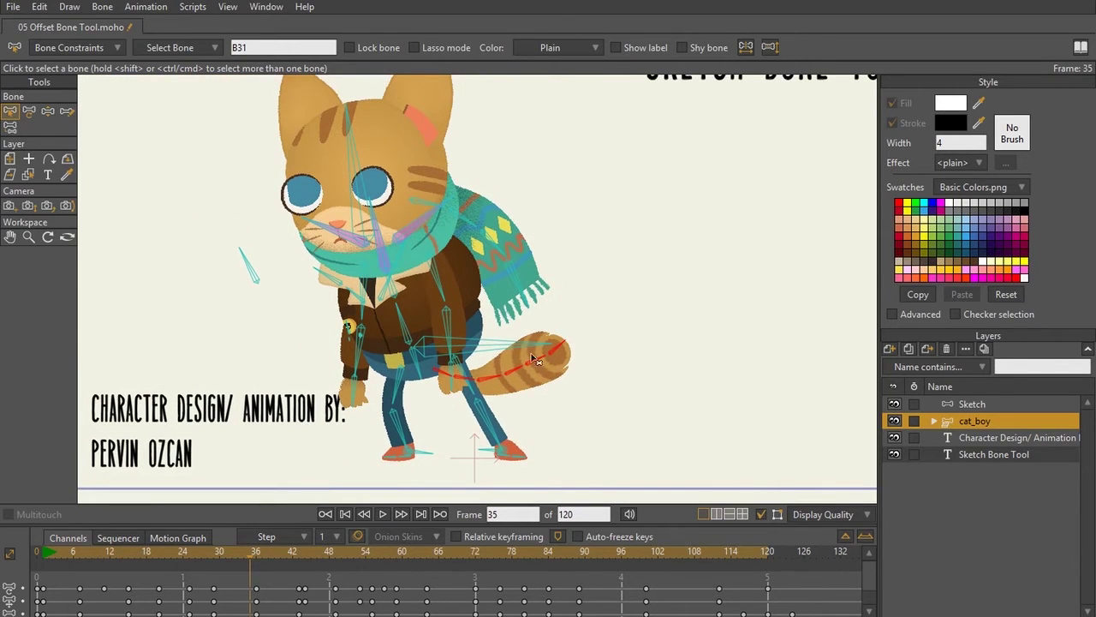
At frame 7, reshape the tail's bone chain with the Sketch Bone tool, drawing a curve from the tail's base that bends upward
{"action": "left_click", "coordinate": [87, 555]}
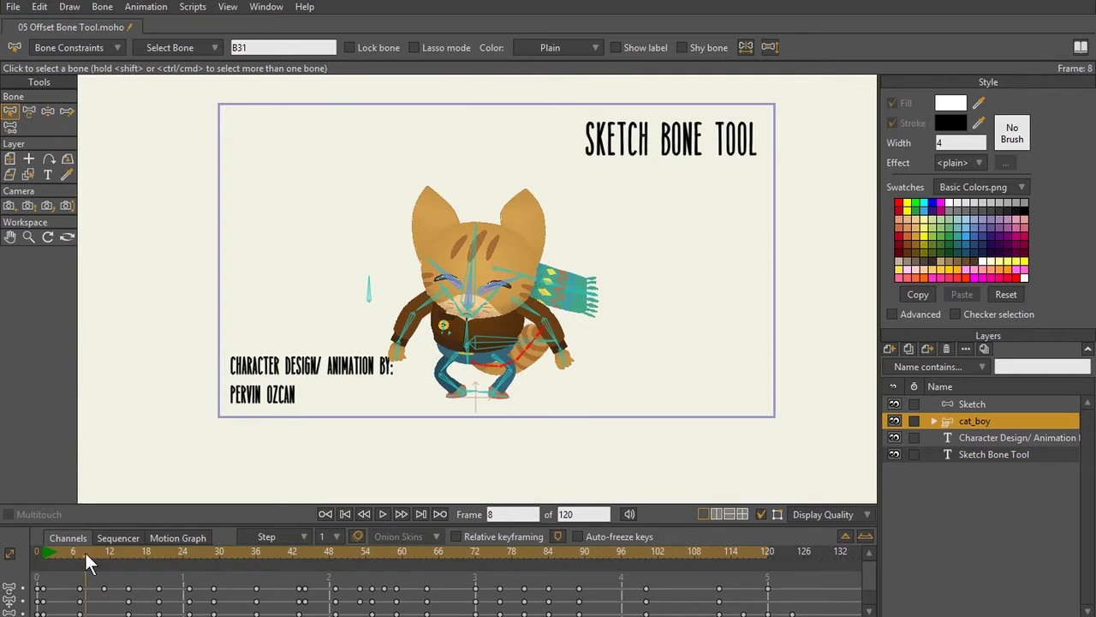
{"action": "mouse_move", "coordinate": [84, 553]}
{"action": "left_mouse_down"}
{"action": "mouse_move", "coordinate": [97, 550]}
{"action": "mouse_move", "coordinate": [81, 558]}
{"action": "left_mouse_up"}
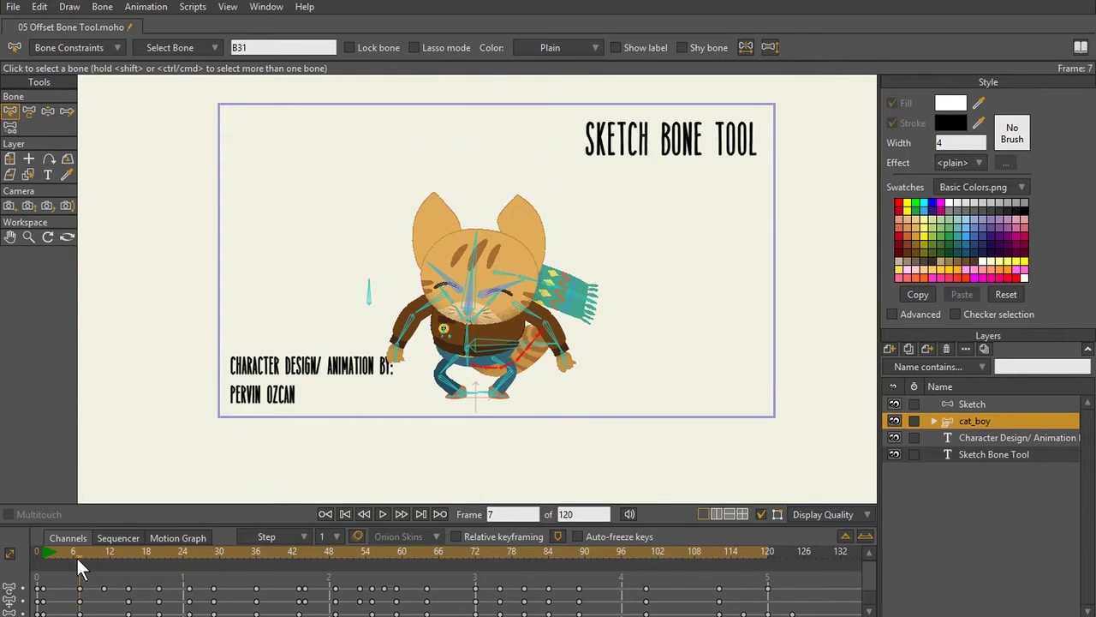
{"action": "scroll", "coordinate": [539, 464], "scroll_direction": "up", "scroll_amount": 3}
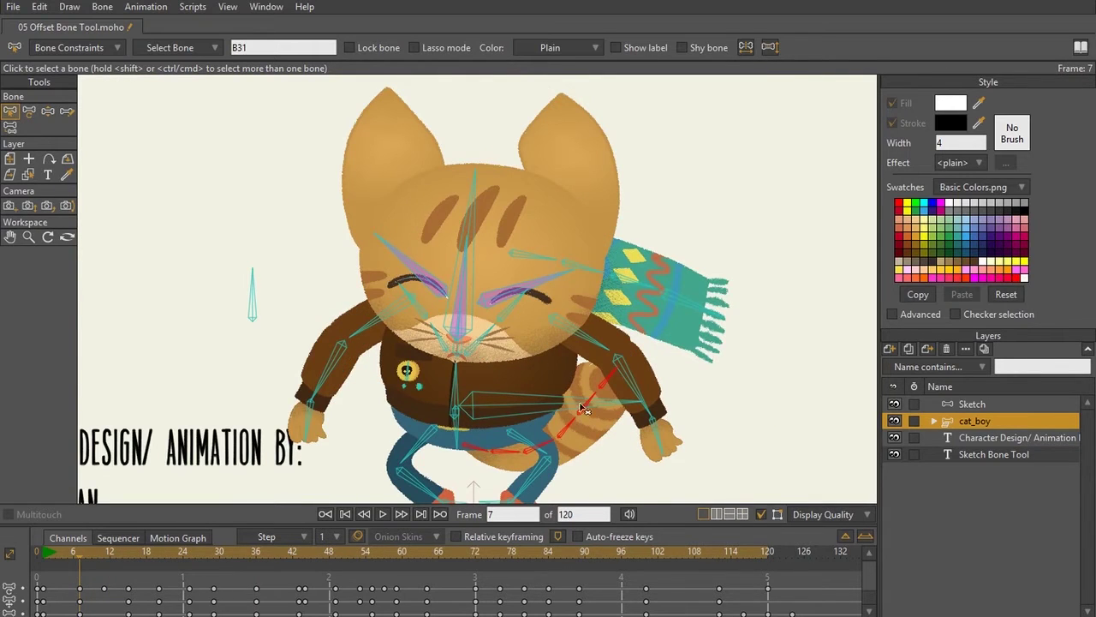
{"action": "scroll", "coordinate": [127, 167], "scroll_direction": "down", "scroll_amount": 1}
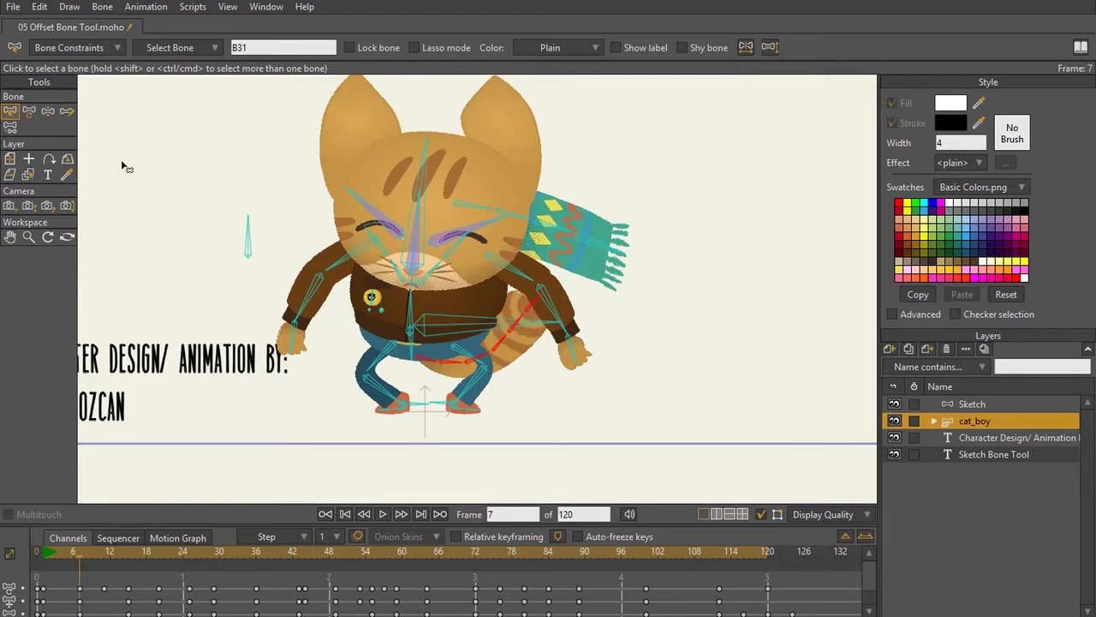
{"action": "left_click", "coordinate": [67, 112]}
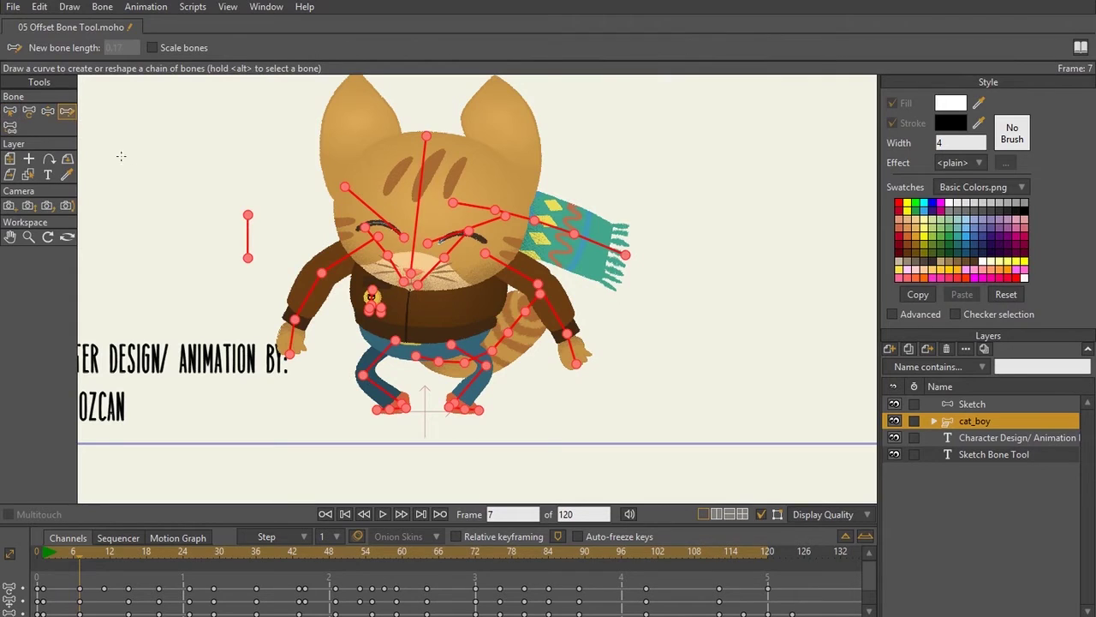
{"action": "scroll", "coordinate": [430, 179], "scroll_direction": "up", "scroll_amount": 1}
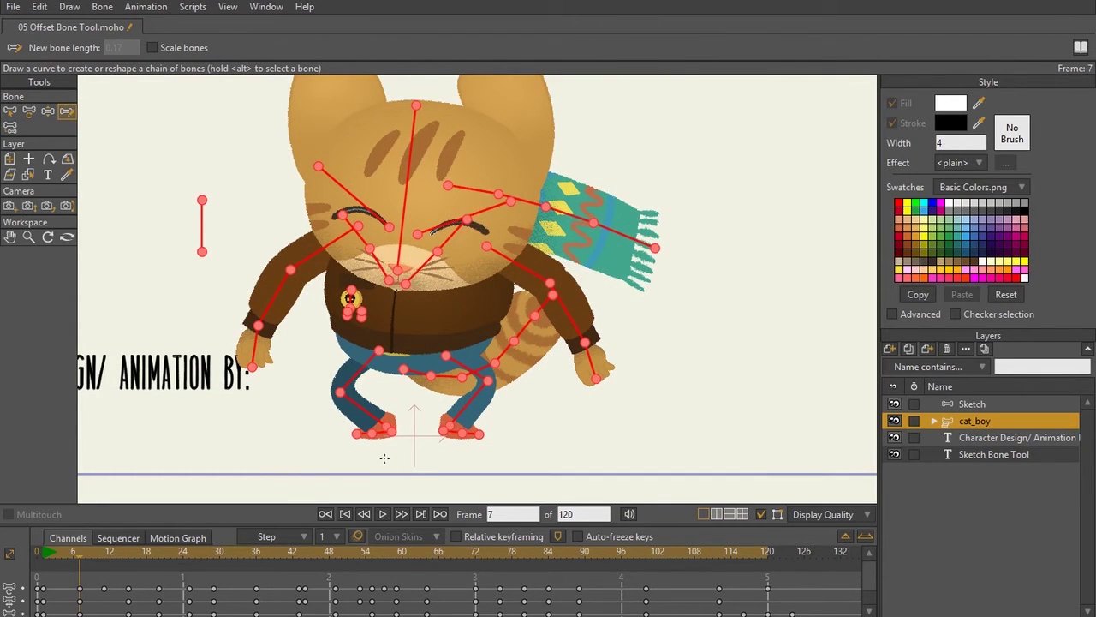
{"action": "scroll", "coordinate": [484, 432], "scroll_direction": "up", "scroll_amount": 1}
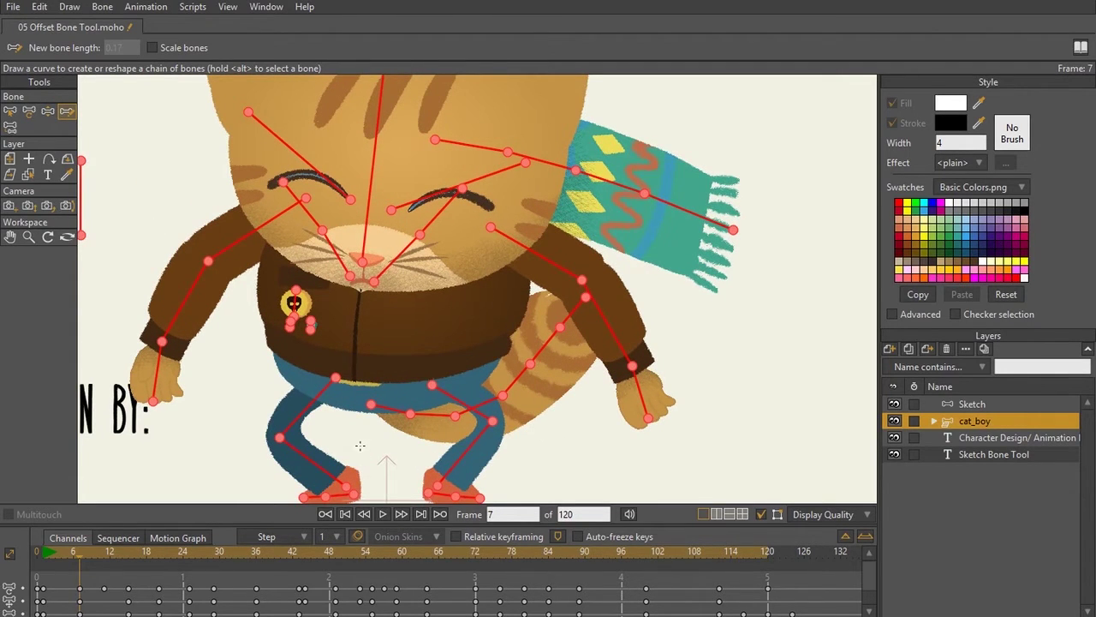
{"action": "left_click_drag", "start_coordinate": [359, 445], "coordinate": [342, 415]}
{"action": "left_click", "coordinate": [348, 372]}
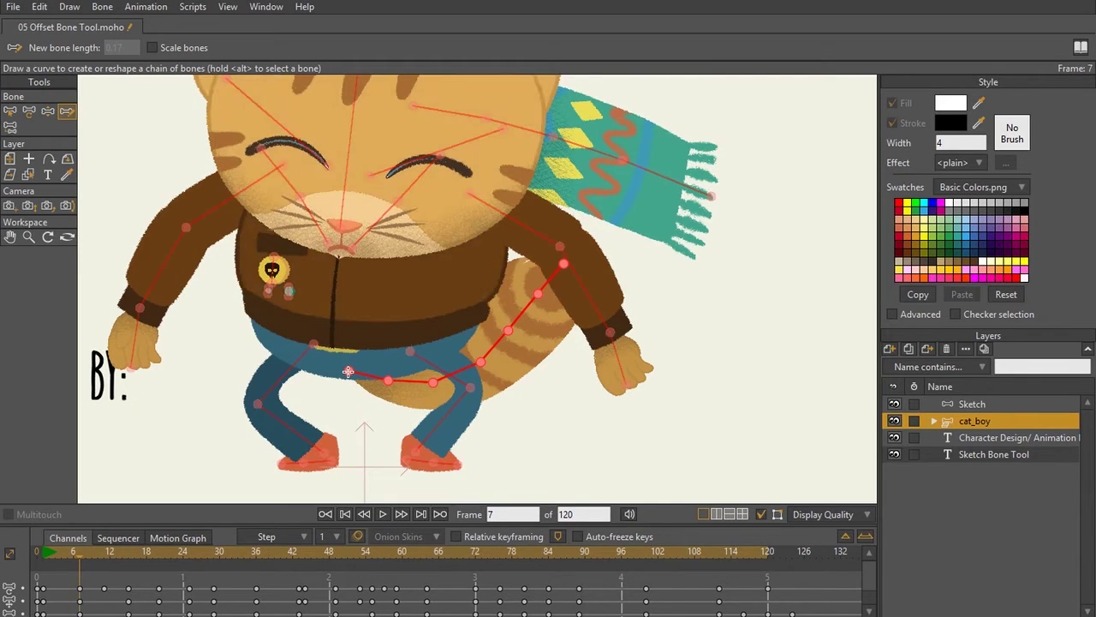
{"action": "mouse_move", "coordinate": [348, 371]}
{"action": "left_mouse_down"}
{"action": "mouse_move", "coordinate": [462, 377]}
{"action": "mouse_move", "coordinate": [501, 357]}
{"action": "mouse_move", "coordinate": [532, 312]}
{"action": "mouse_move", "coordinate": [515, 250]}
{"action": "left_mouse_up"}
{"action": "left_click_drag", "start_coordinate": [515, 250], "coordinate": [515, 250]}
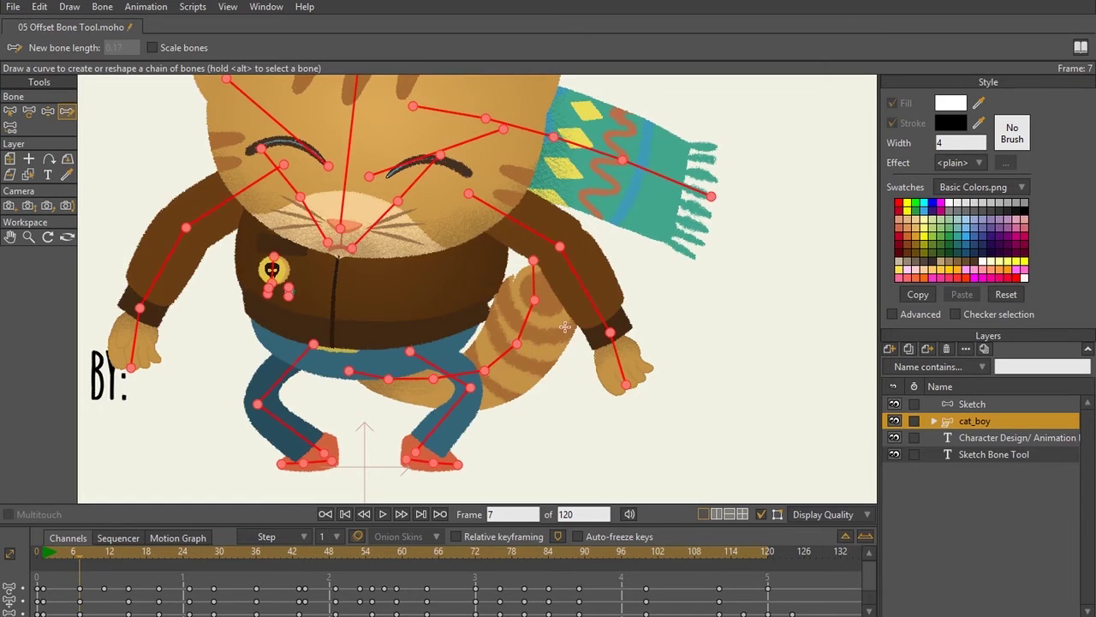
Redraw the tail's bone chain from its base as a wavy curve reaching outward and down toward the ground
{"action": "mouse_move", "coordinate": [347, 371]}
{"action": "left_mouse_down"}
{"action": "mouse_move", "coordinate": [607, 409]}
{"action": "mouse_move", "coordinate": [603, 460]}
{"action": "left_mouse_up"}
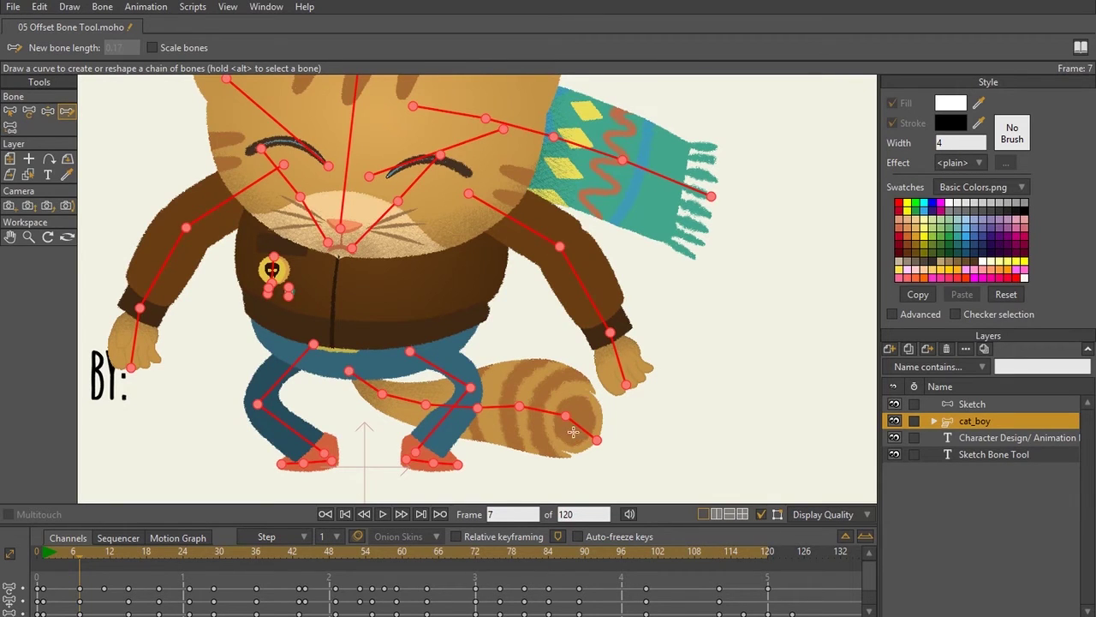
{"action": "left_click_drag", "start_coordinate": [404, 404], "coordinate": [404, 404]}
{"action": "scroll", "coordinate": [466, 377], "scroll_direction": "up", "scroll_amount": 1}
Reshape the scarf's bone chain with a sketched curve from the neck so its loose end hangs lower
{"action": "scroll", "coordinate": [546, 240], "scroll_direction": "down", "scroll_amount": 1}
{"action": "scroll", "coordinate": [499, 140], "scroll_direction": "down", "scroll_amount": 2}
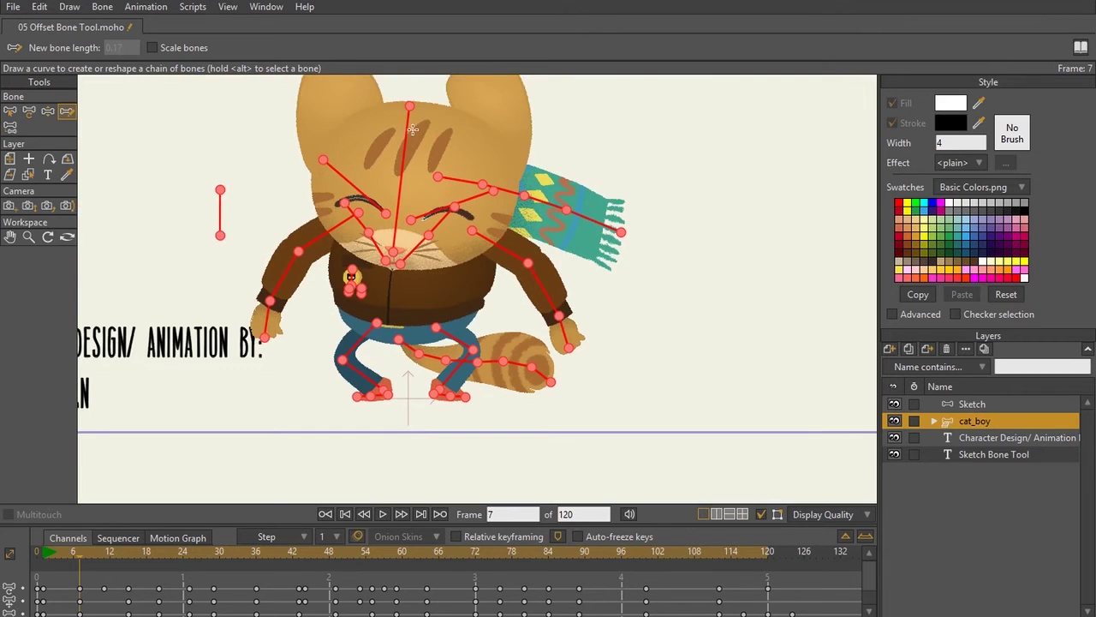
{"action": "mouse_move", "coordinate": [484, 183]}
{"action": "left_mouse_down"}
{"action": "mouse_move", "coordinate": [605, 261]}
{"action": "mouse_move", "coordinate": [625, 262]}
{"action": "left_mouse_up"}
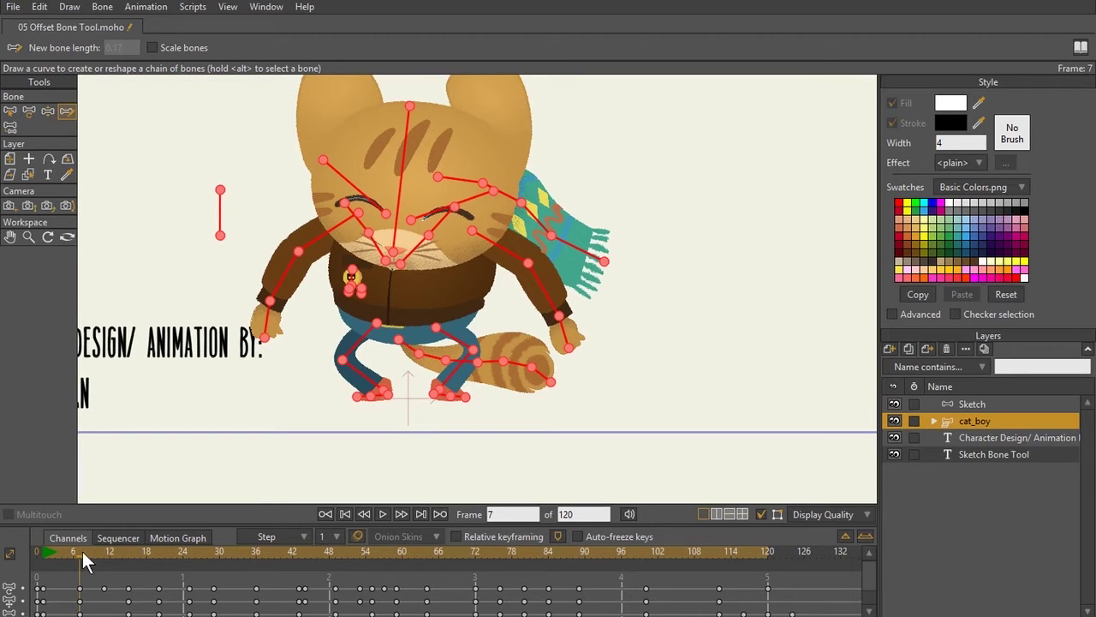
Return to frame 0, then play back the animation, rewind and replay it to check the motion
{"action": "left_click_drag", "start_coordinate": [82, 553], "coordinate": [19, 565]}
{"action": "scroll", "coordinate": [353, 274], "scroll_direction": "down", "scroll_amount": 2}
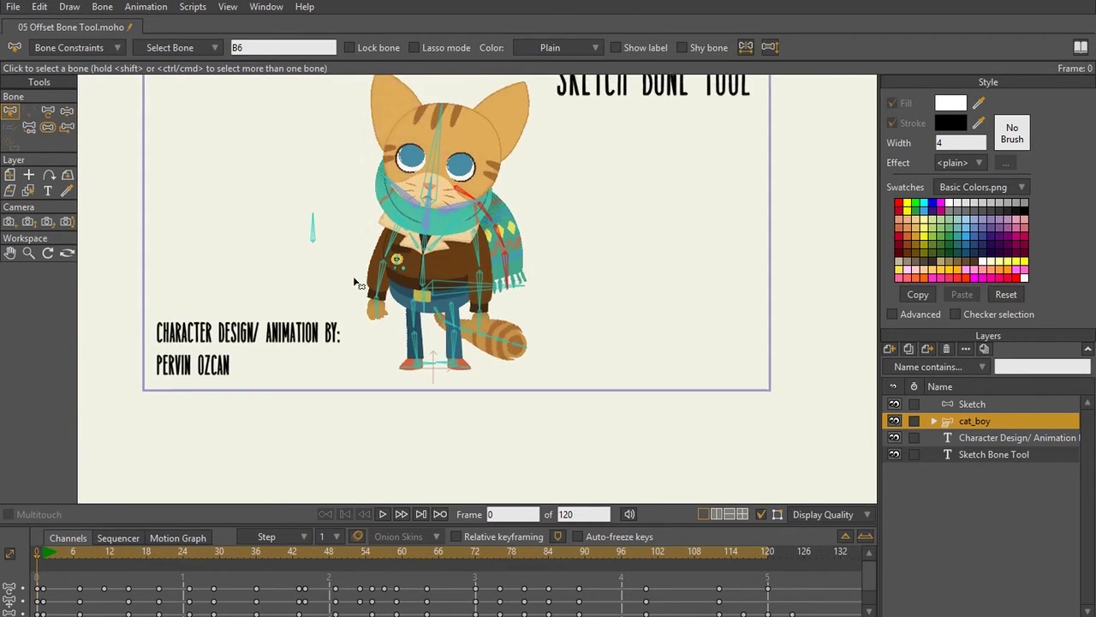
{"action": "left_click_drag", "start_coordinate": [354, 278], "coordinate": [363, 308]}
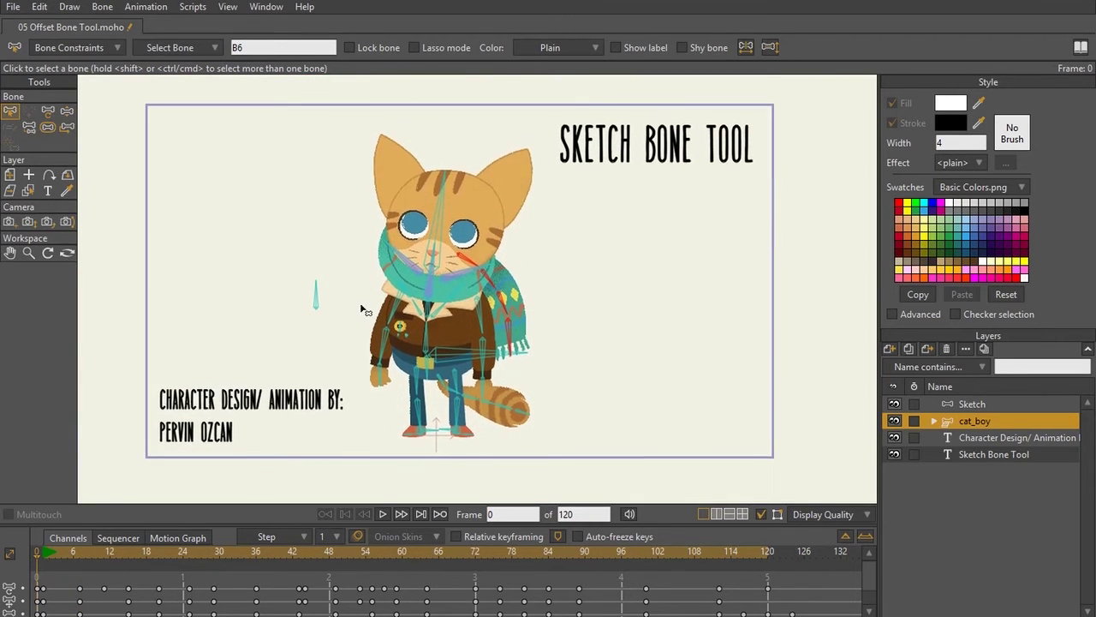
{"action": "left_click", "coordinate": [382, 513]}
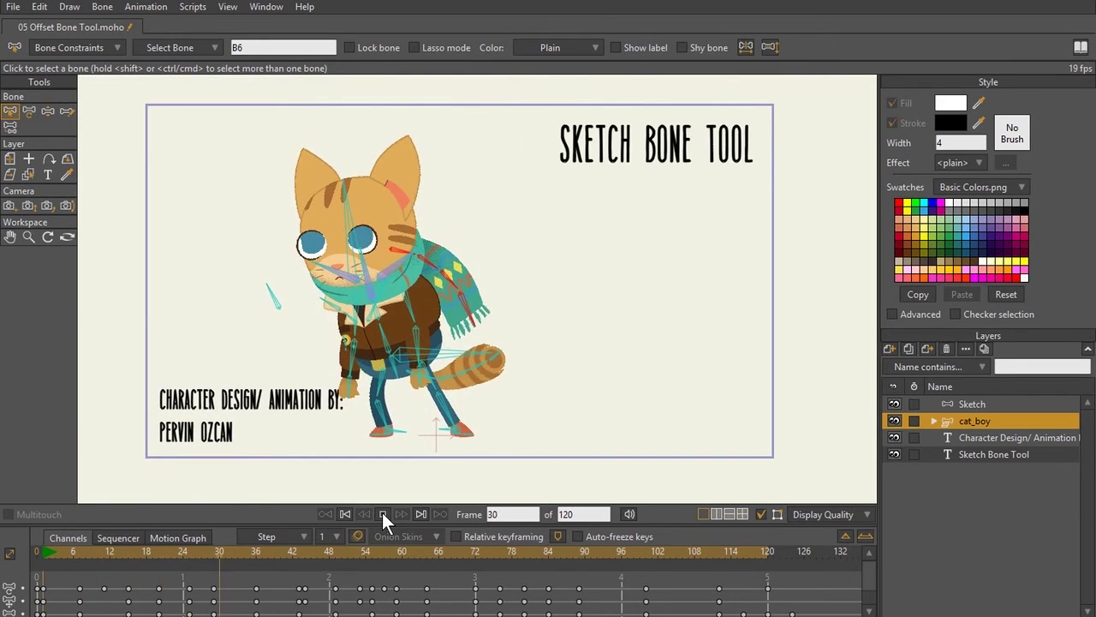
{"action": "left_click", "coordinate": [382, 512]}
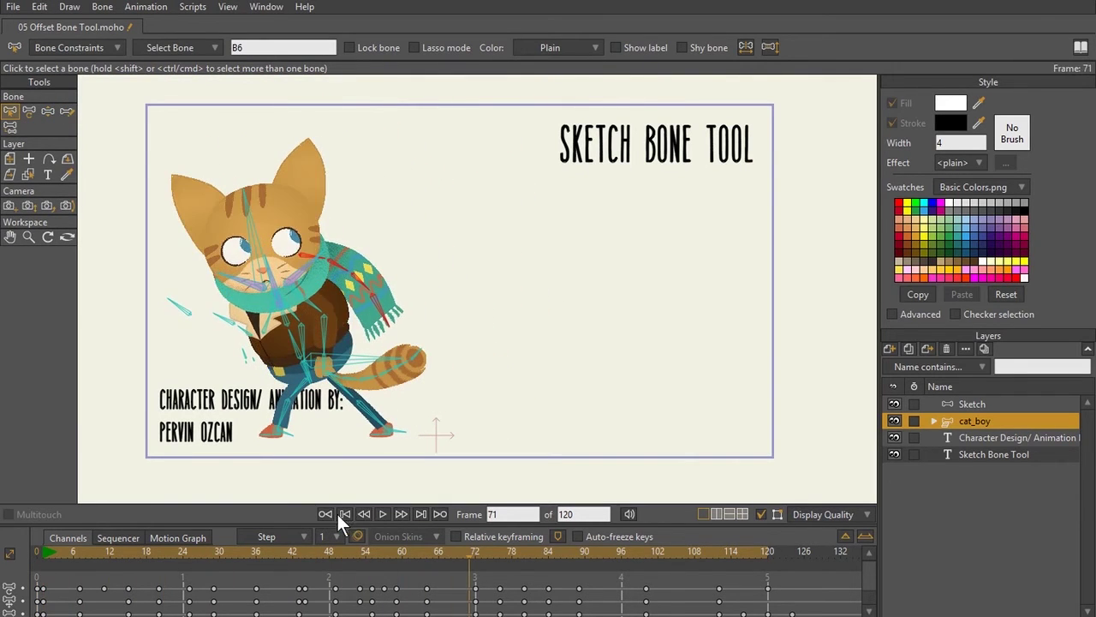
{"action": "left_click", "coordinate": [342, 514]}
{"action": "left_click", "coordinate": [382, 514]}
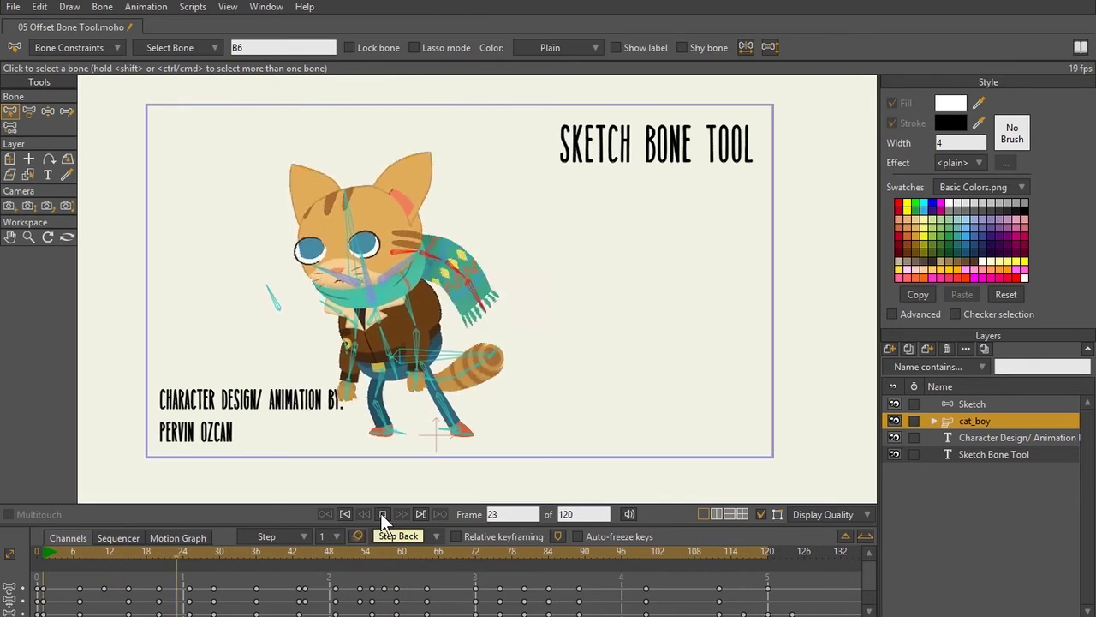
{"action": "left_click", "coordinate": [382, 513]}
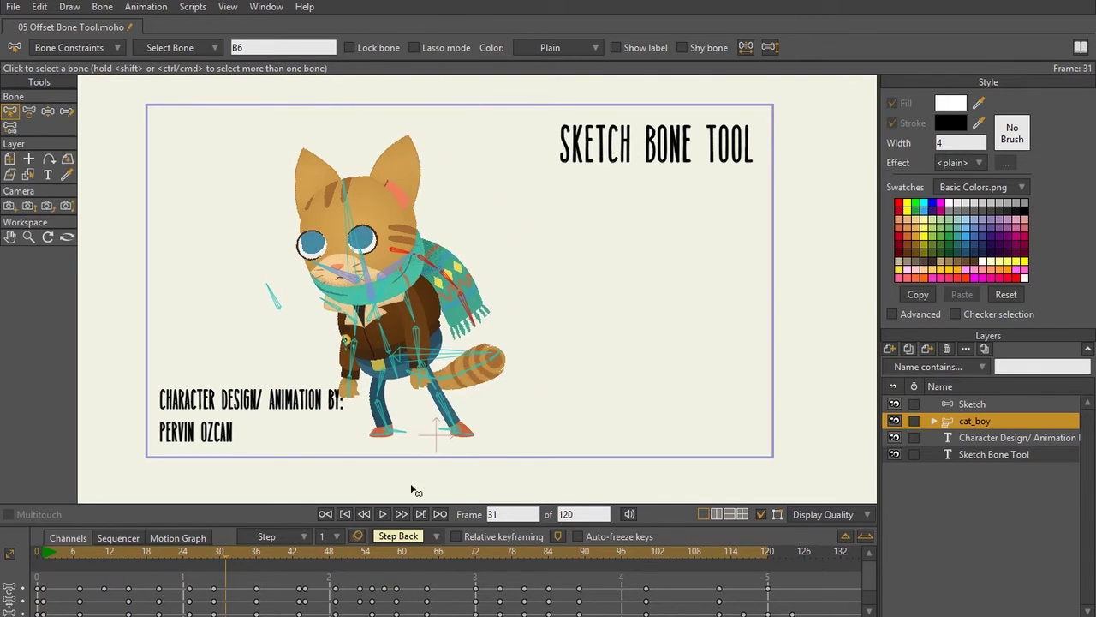
Play the animation once more to review the reshaped chains, then stop playback
{"action": "left_click", "coordinate": [385, 512]}
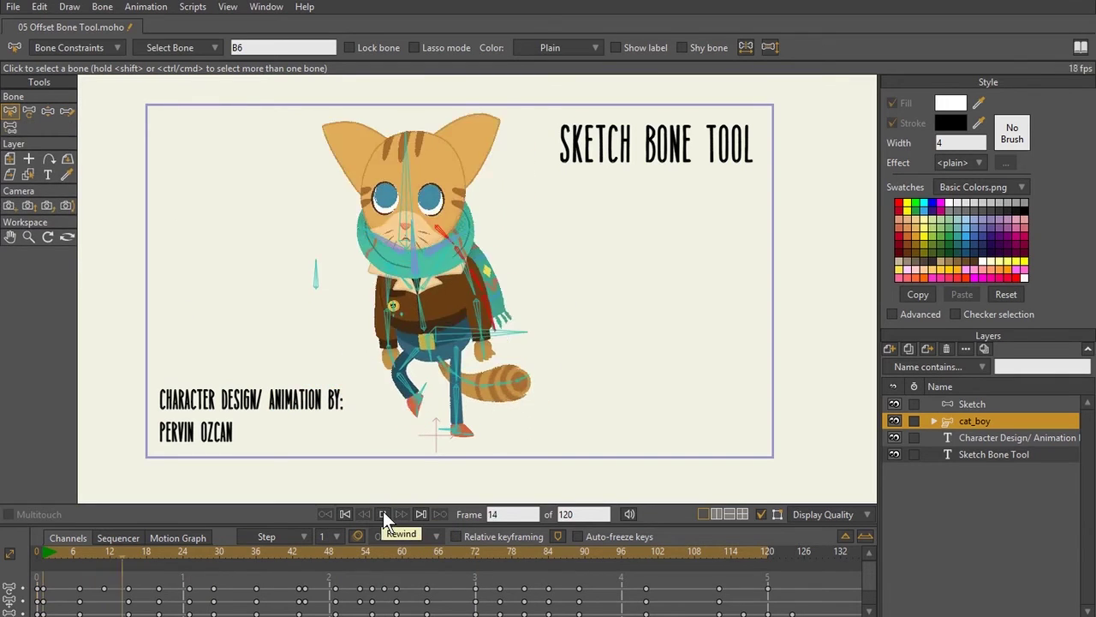
{"action": "left_click", "coordinate": [382, 511]}
{"action": "left_click", "coordinate": [112, 538]}
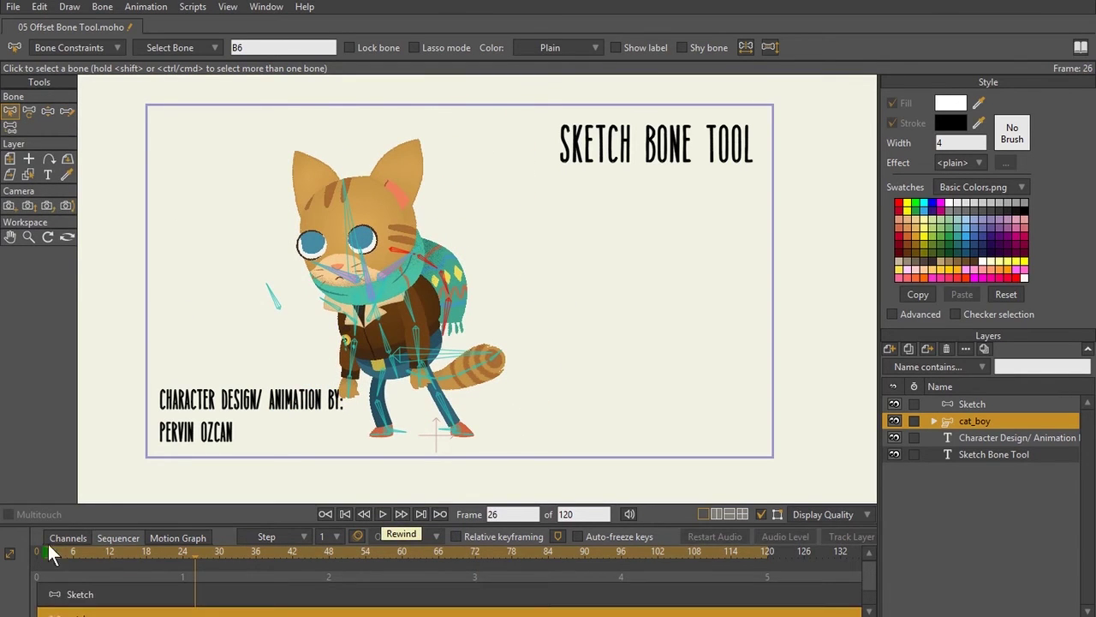
{"action": "left_click", "coordinate": [48, 544]}
At frame 7, reshape the tail's bone chain with the Sketch Bone tool, curving it from the base under the leg and up behind the hand
{"action": "left_click_drag", "start_coordinate": [47, 552], "coordinate": [76, 552]}
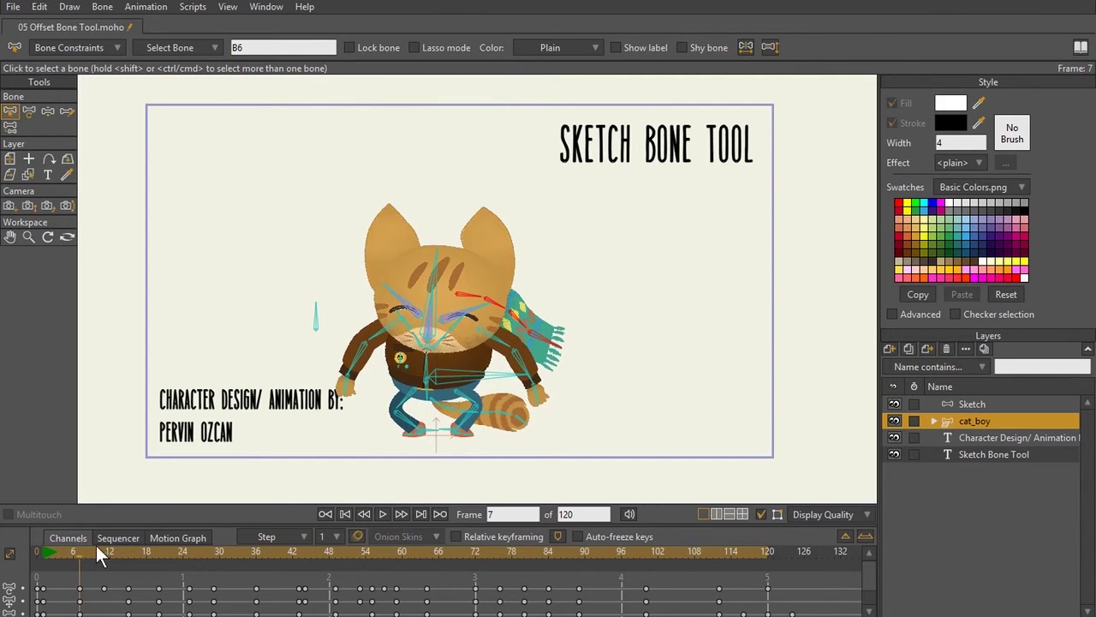
{"action": "scroll", "coordinate": [482, 358], "scroll_direction": "up", "scroll_amount": 4}
{"action": "left_click_drag", "start_coordinate": [509, 396], "coordinate": [522, 171]}
{"action": "scroll", "coordinate": [514, 257], "scroll_direction": "up", "scroll_amount": 2}
{"action": "left_click_drag", "start_coordinate": [455, 297], "coordinate": [496, 330]}
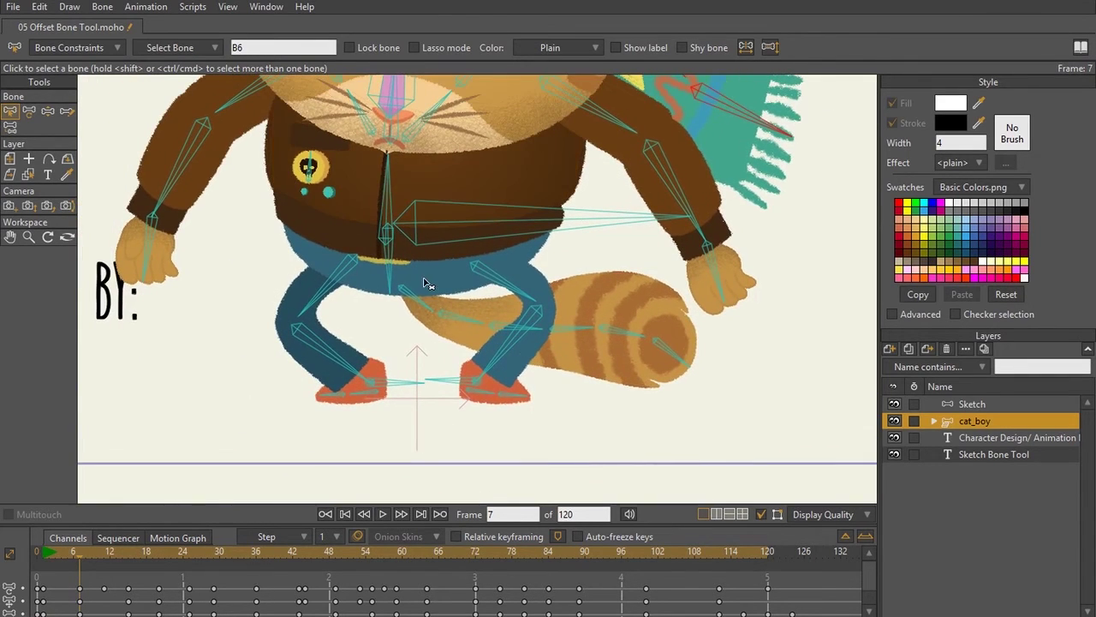
{"action": "left_click", "coordinate": [65, 111]}
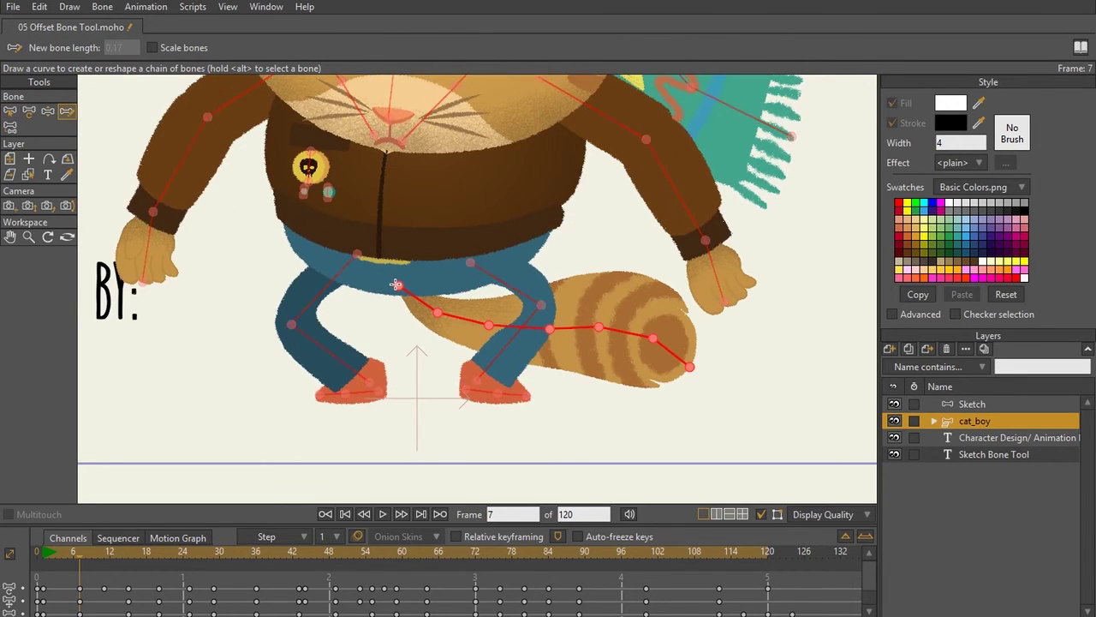
{"action": "mouse_move", "coordinate": [398, 286]}
{"action": "left_mouse_down"}
{"action": "mouse_move", "coordinate": [513, 310]}
{"action": "mouse_move", "coordinate": [617, 276]}
{"action": "mouse_move", "coordinate": [630, 210]}
{"action": "mouse_move", "coordinate": [661, 149]}
{"action": "left_mouse_up"}
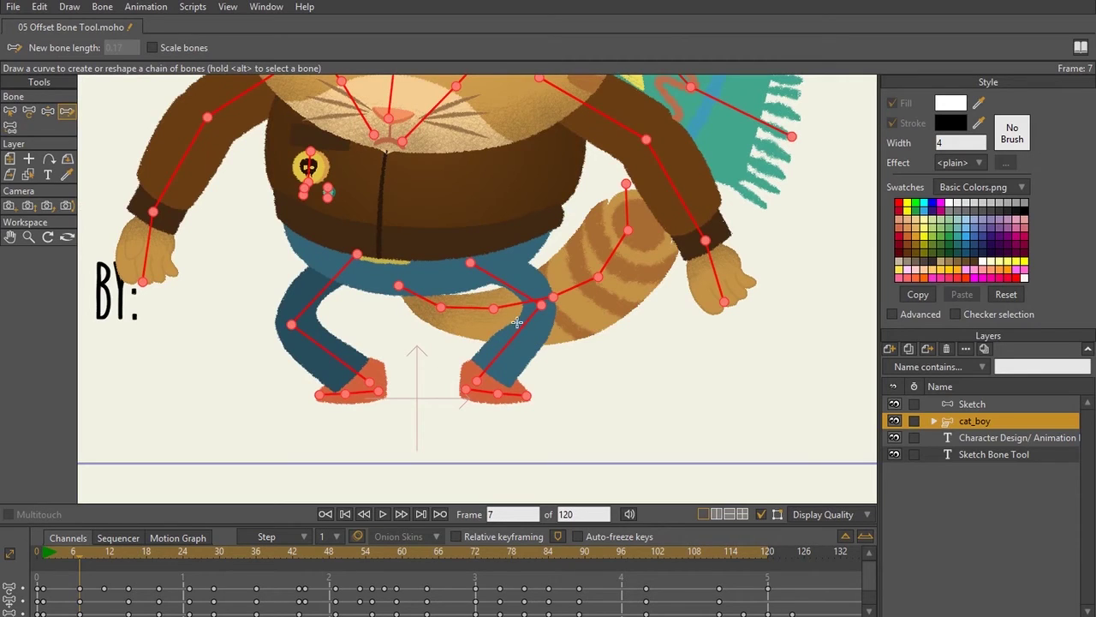
Reshape only the outer half of the tail's bone chain, sketching from its middle joint outward and down toward the ground
{"action": "left_click", "coordinate": [397, 287], "text": "alt"}
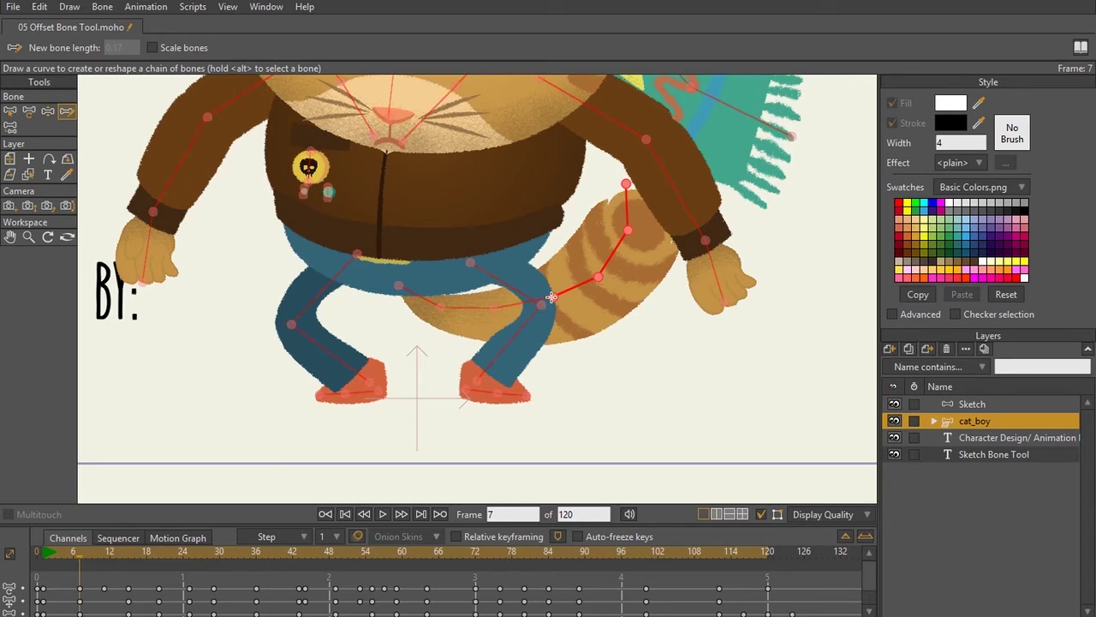
{"action": "left_click_drag", "start_coordinate": [552, 297], "coordinate": [627, 316]}
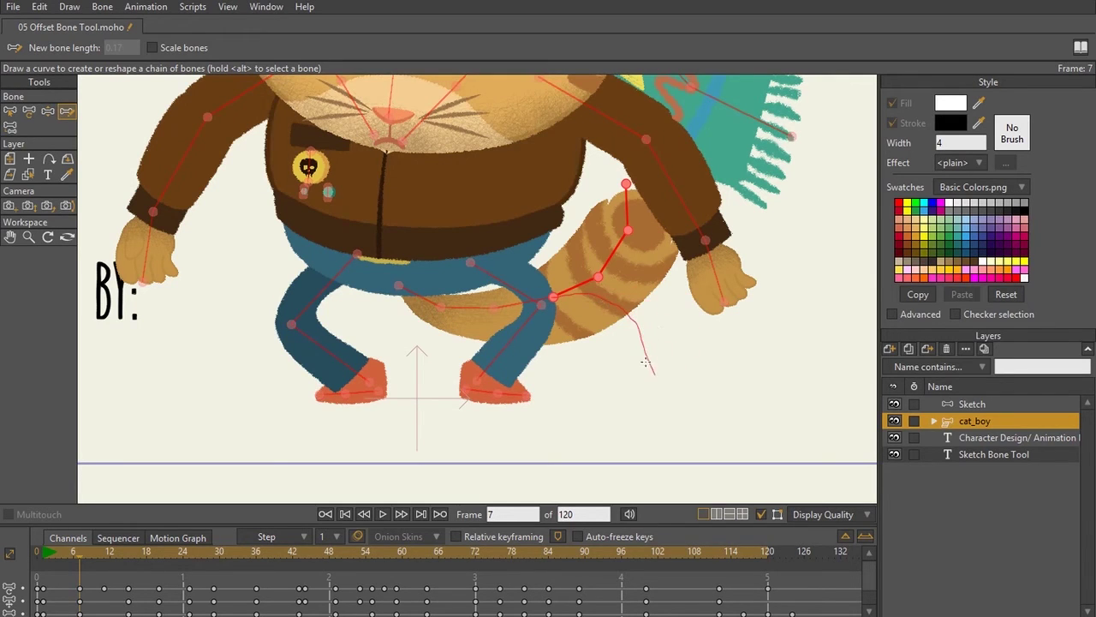
{"action": "mouse_move", "coordinate": [646, 363]}
{"action": "left_mouse_down"}
{"action": "mouse_move", "coordinate": [640, 405]}
{"action": "mouse_move", "coordinate": [648, 379]}
{"action": "left_mouse_up"}
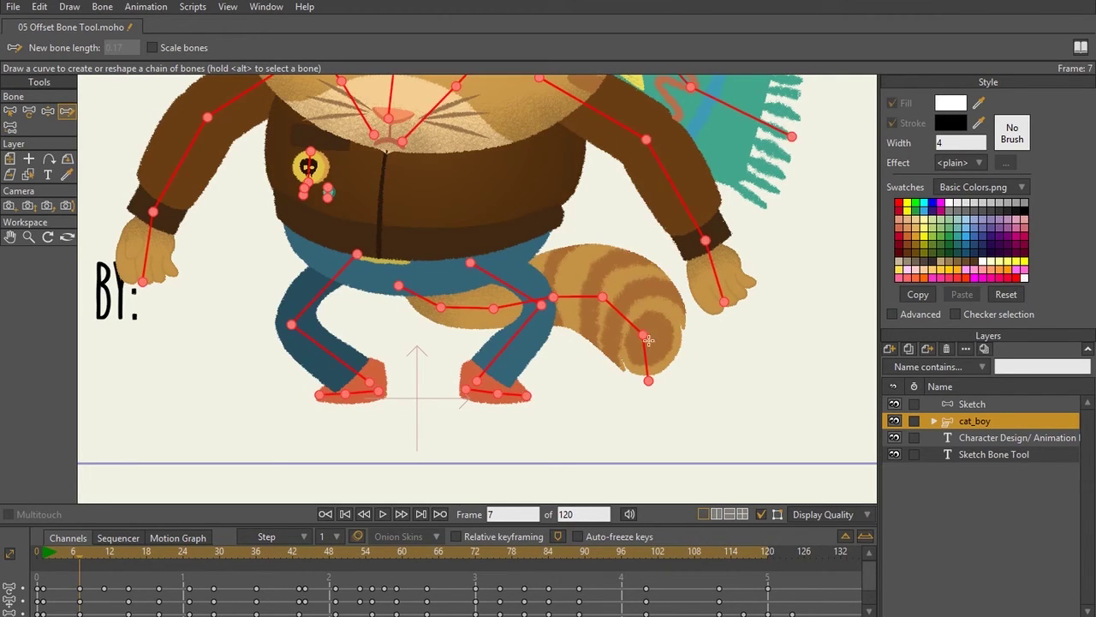
Reshape the arm chain on the jacket's badge side by sketching from its shoulder, undoing an outward stroke so the forearm hangs more steeply
{"action": "scroll", "coordinate": [543, 307], "scroll_direction": "down", "scroll_amount": 5}
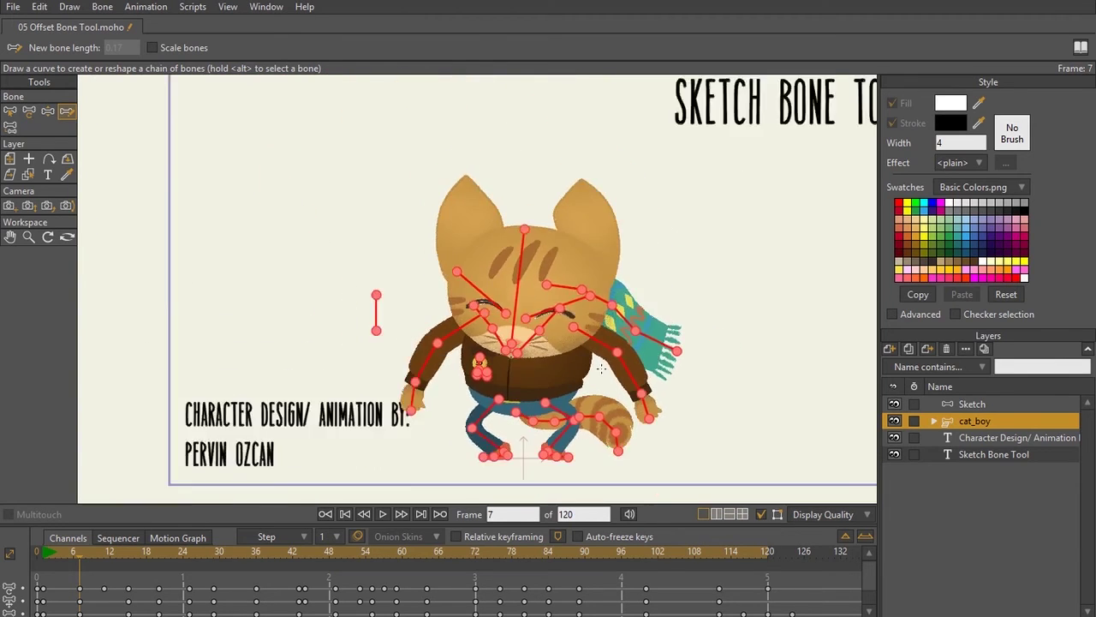
{"action": "scroll", "coordinate": [599, 363], "scroll_direction": "down", "scroll_amount": 4}
{"action": "scroll", "coordinate": [567, 352], "scroll_direction": "up", "scroll_amount": 3}
{"action": "left_click_drag", "start_coordinate": [580, 350], "coordinate": [555, 340]}
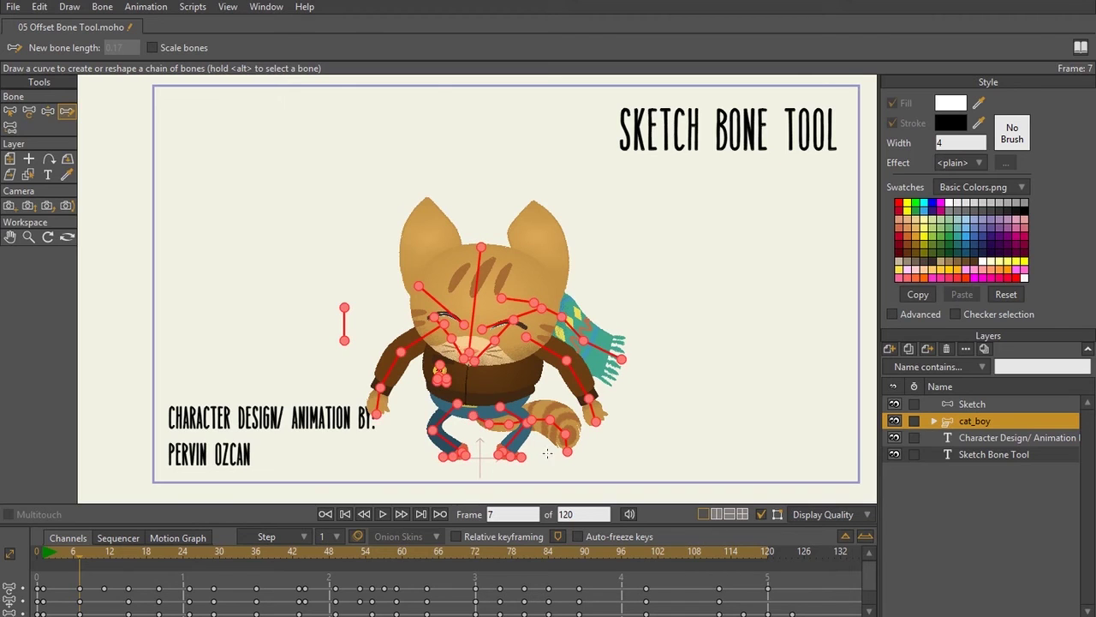
{"action": "scroll", "coordinate": [505, 440], "scroll_direction": "up", "scroll_amount": 2}
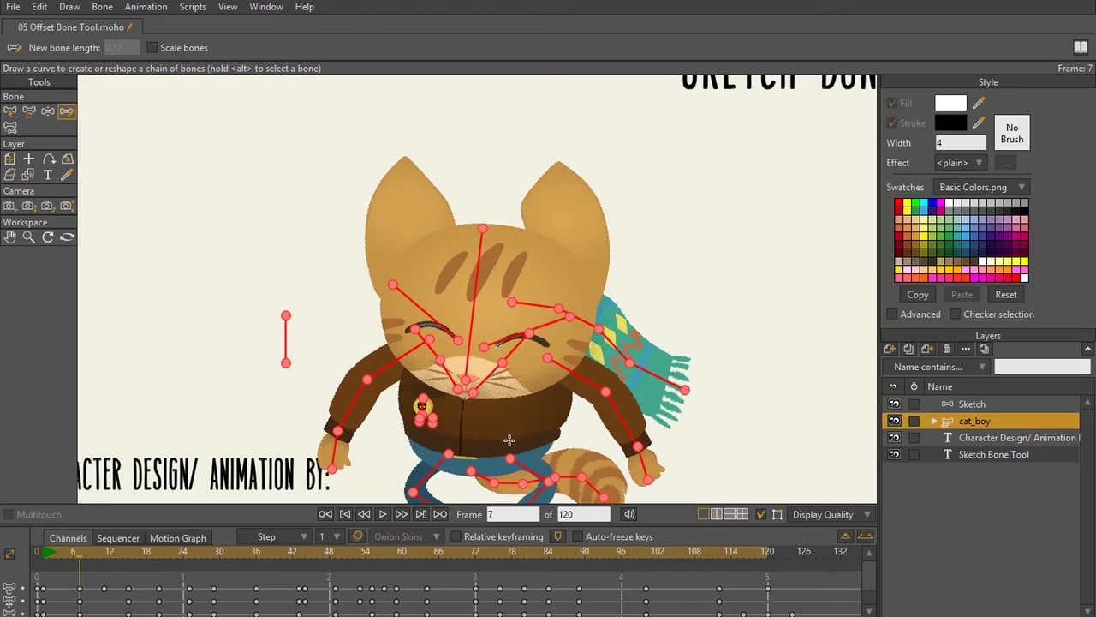
{"action": "left_click_drag", "start_coordinate": [594, 375], "coordinate": [590, 204]}
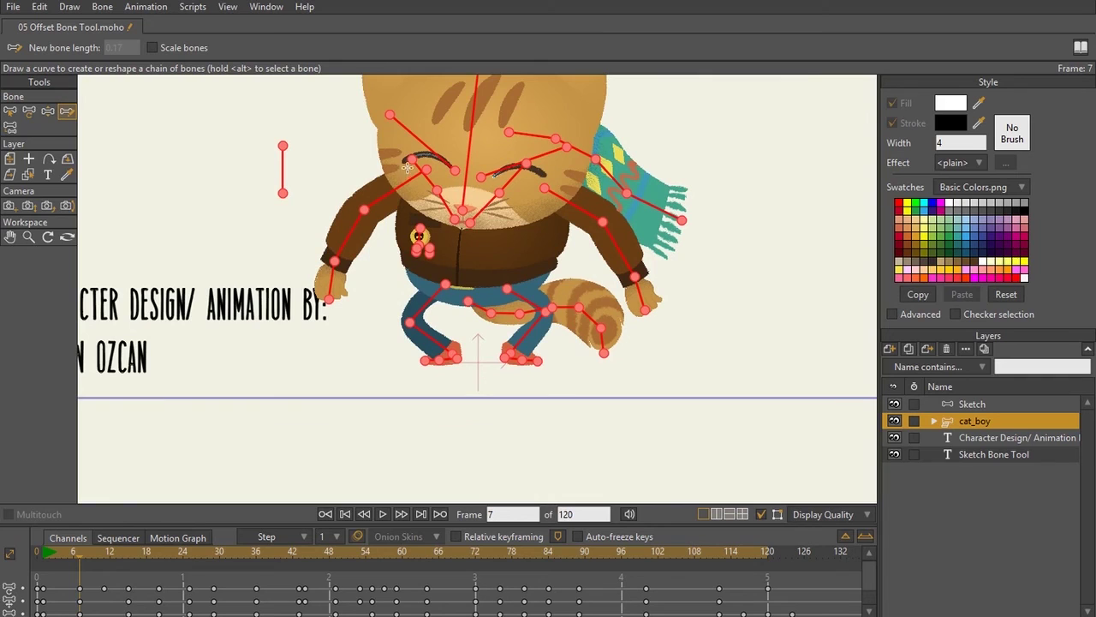
{"action": "mouse_move", "coordinate": [422, 165]}
{"action": "left_mouse_down"}
{"action": "mouse_move", "coordinate": [393, 187]}
{"action": "mouse_move", "coordinate": [262, 198]}
{"action": "left_mouse_up"}
{"action": "key", "text": "ctrl+z"}
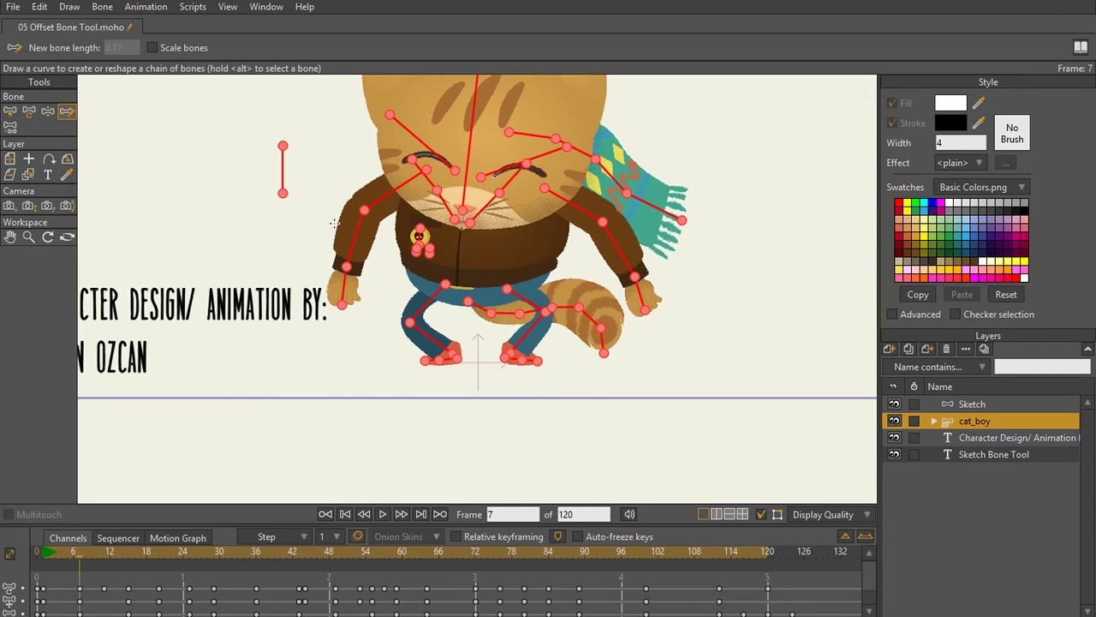
{"action": "key", "text": "ctrl+r"}
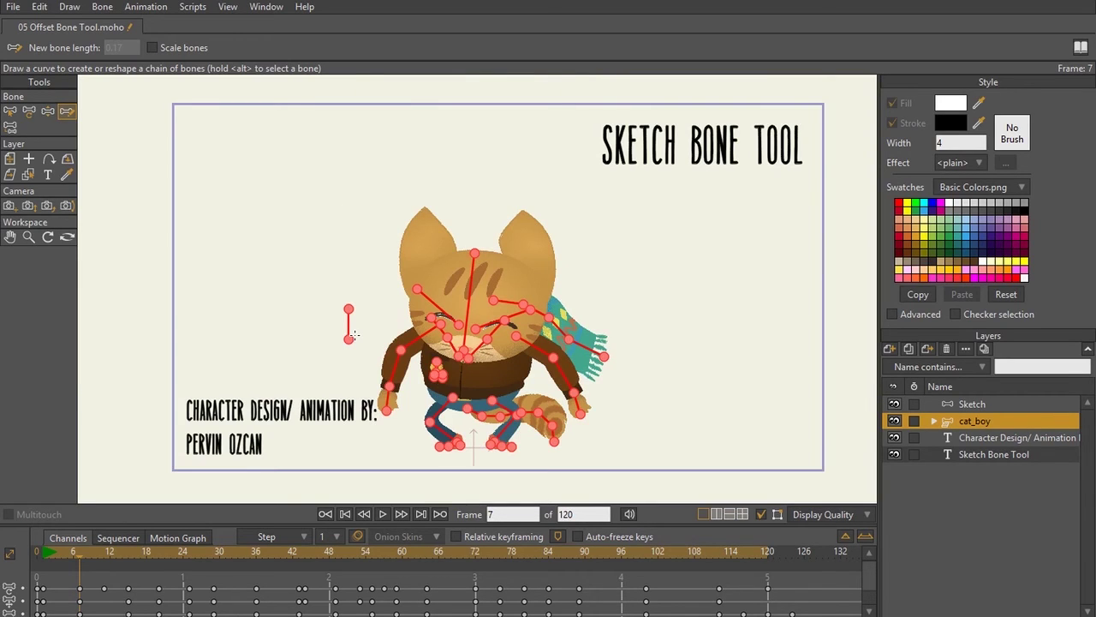